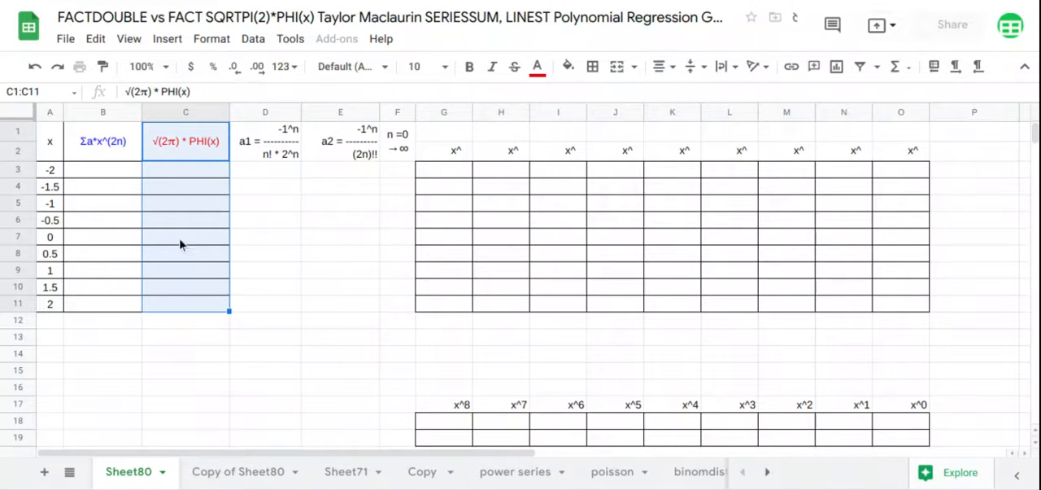
{"action": "left_click", "coordinate": [111, 168]}
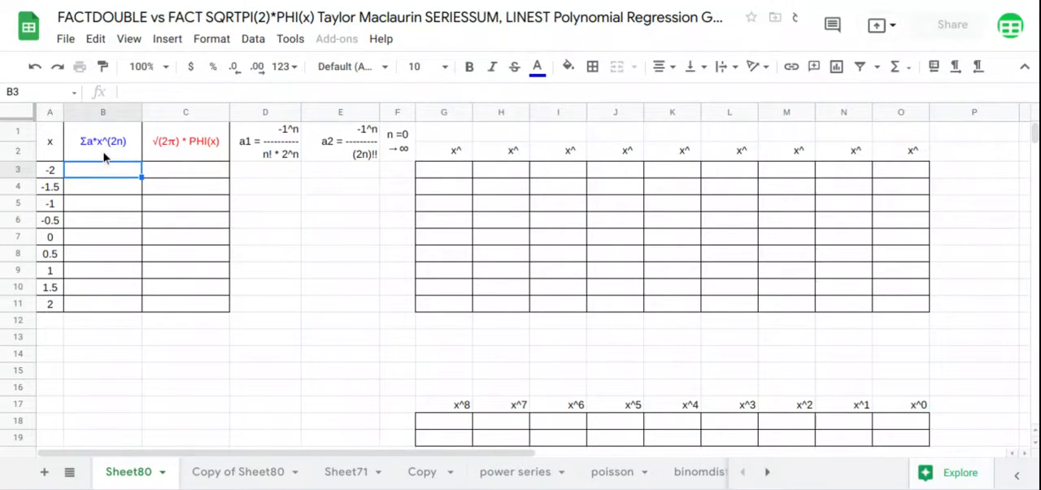
{"action": "left_click", "coordinate": [270, 113]}
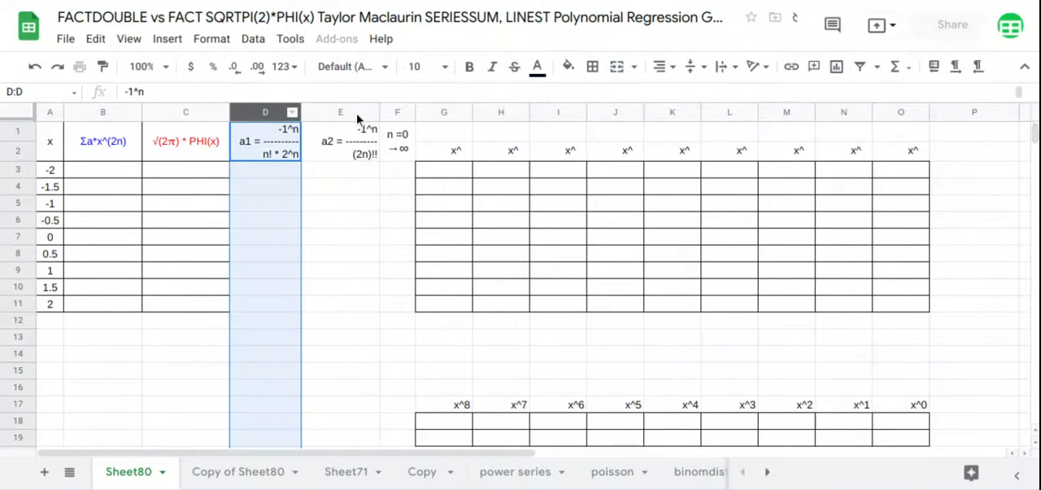
{"action": "left_click", "coordinate": [358, 113]}
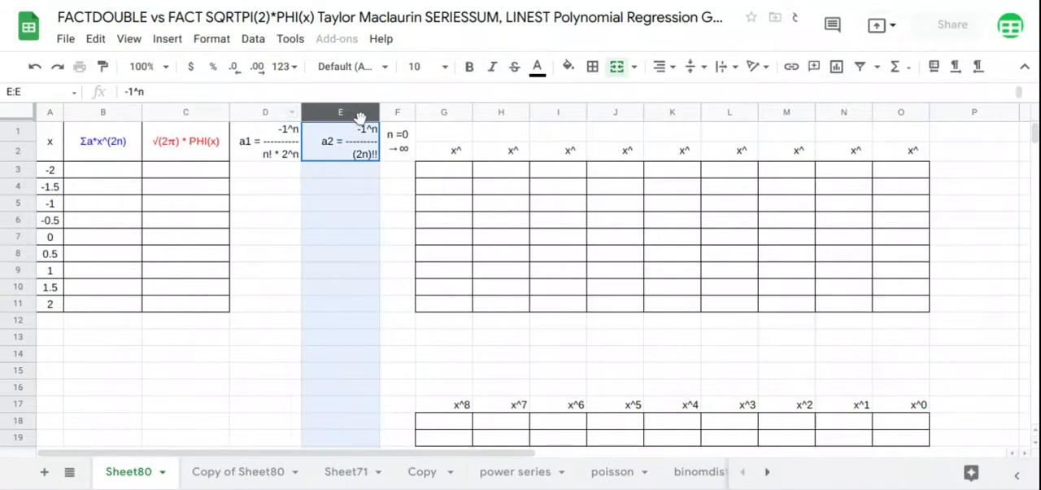
Start the n column with 0 in F3 and paste the incrementing formula =IF(F3="","",F3+1) into the cells from F4 down.
{"action": "left_click", "coordinate": [393, 174]}
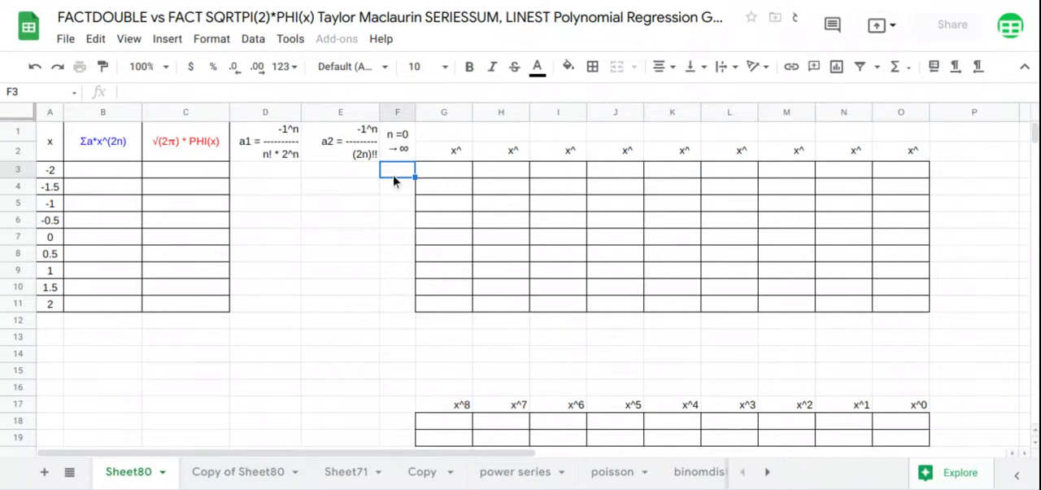
{"action": "type", "text": "0"}
{"action": "key", "text": "Return"}
{"action": "type", "text": "=IF(F3=\"\",\"\",F3+1)"}
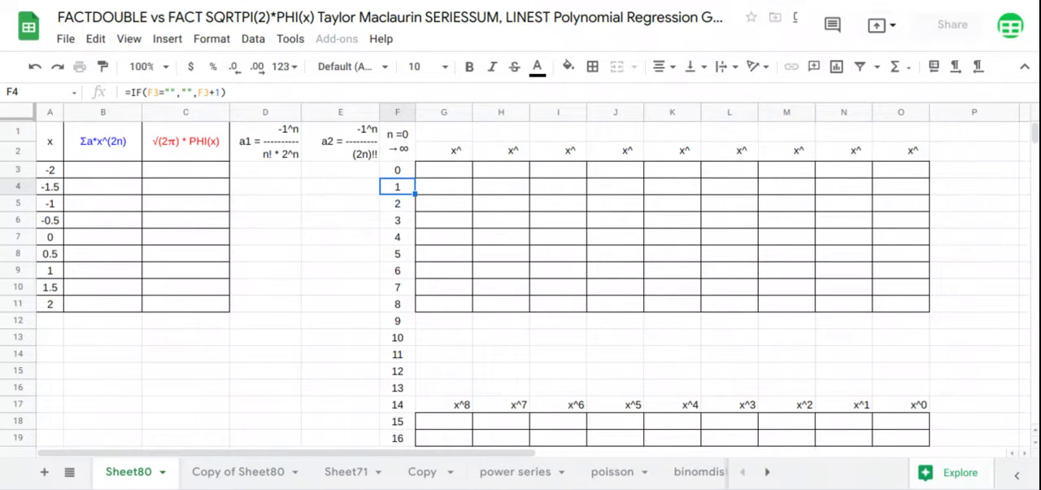
Calculate the a2 coefficients from E3 down with =ARRAYFORMULA(-1^F3:F19/FACTDOUBLE(2*F3:F19)).
{"action": "left_click", "coordinate": [334, 170]}
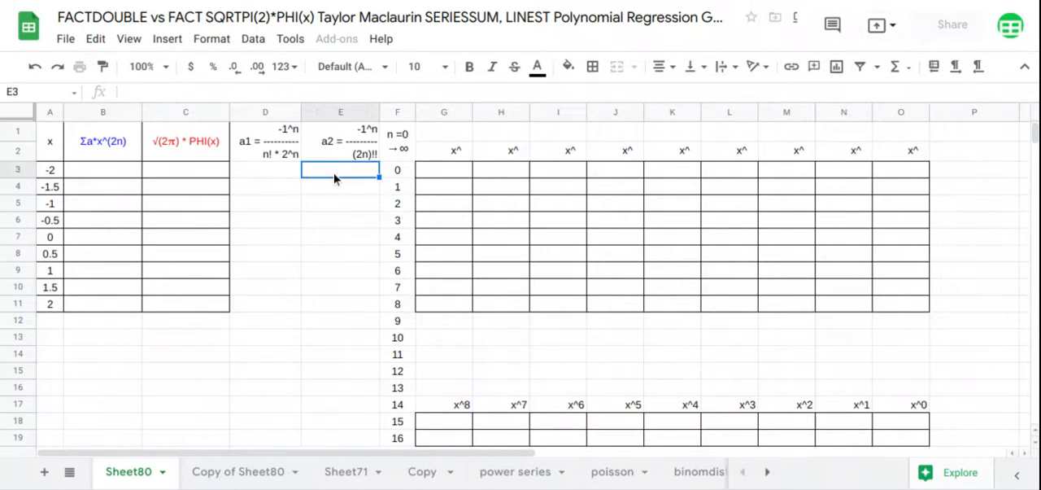
{"action": "type", "text": "=arr"}
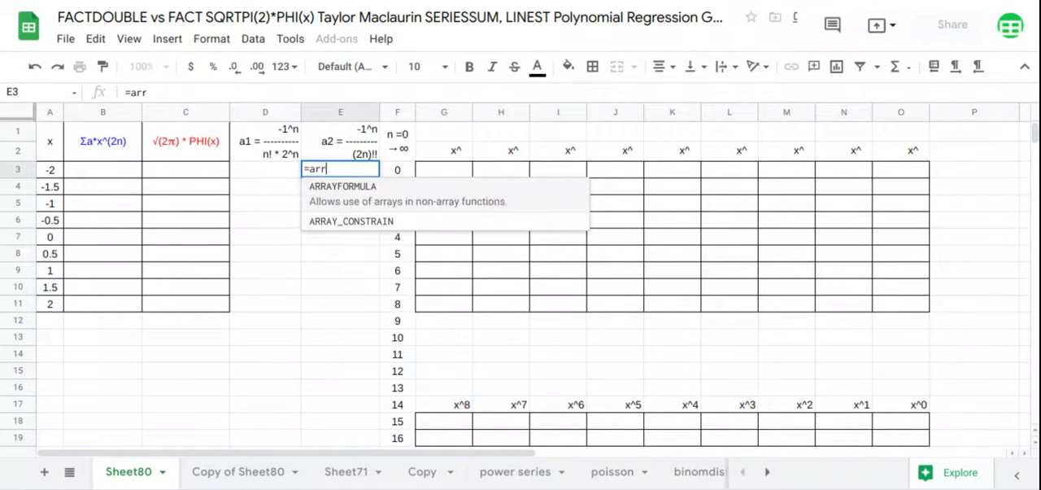
{"action": "key", "text": "Tab"}
{"action": "type", "text": "-1^"}
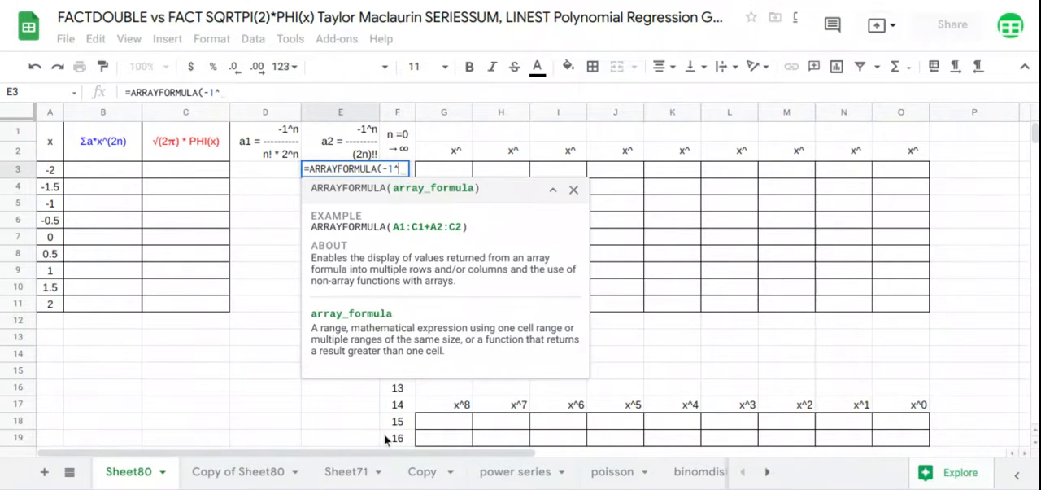
{"action": "left_click_drag", "start_coordinate": [397, 440], "coordinate": [404, 185]}
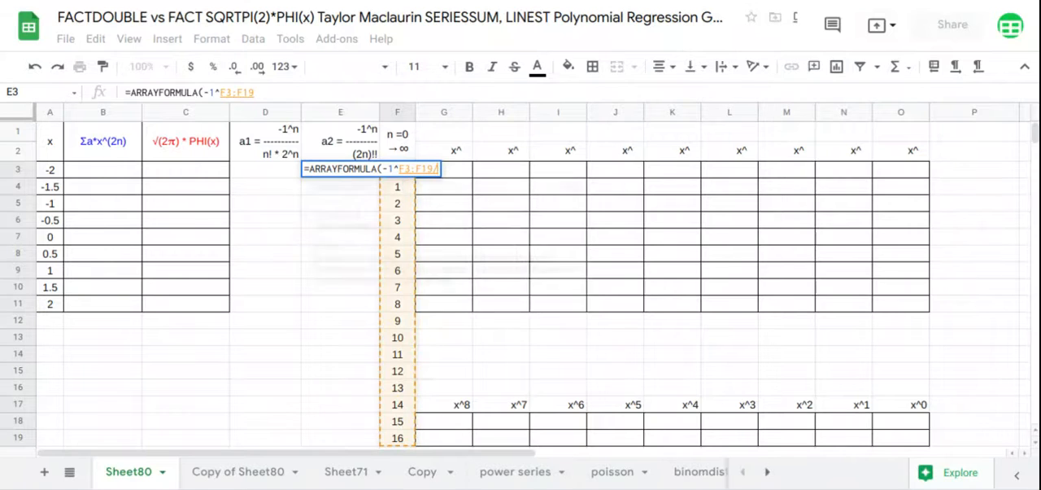
{"action": "type", "text": "/"}
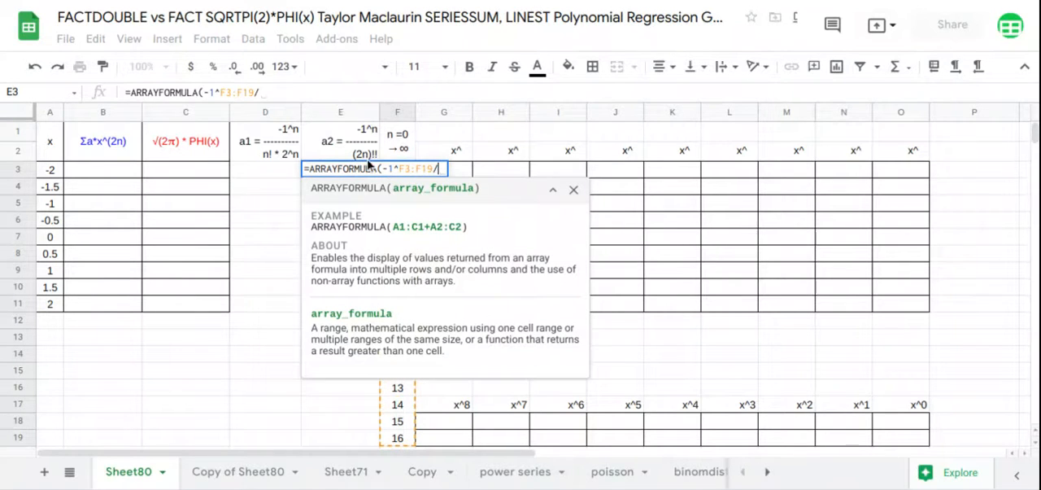
{"action": "type", "text": "fac"}
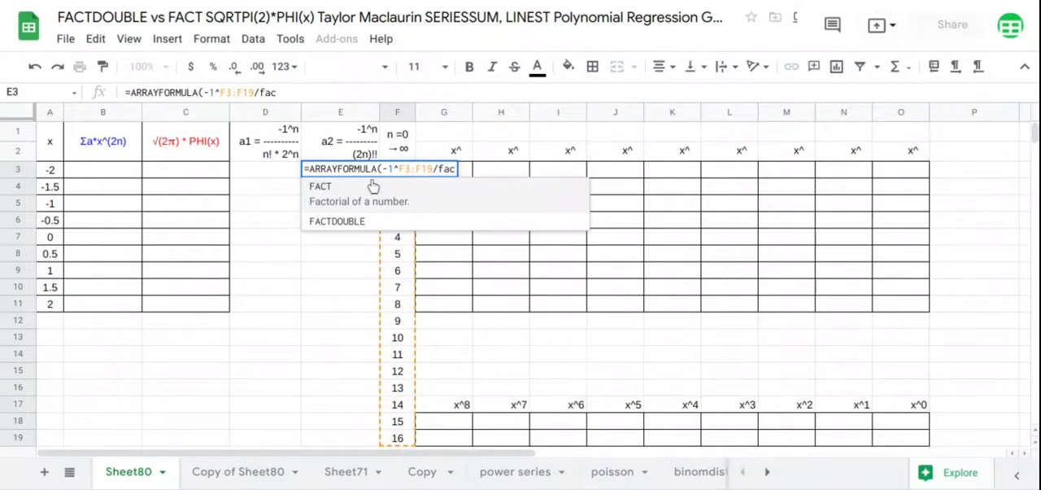
{"action": "left_click", "coordinate": [383, 221]}
{"action": "type", "text": "2"}
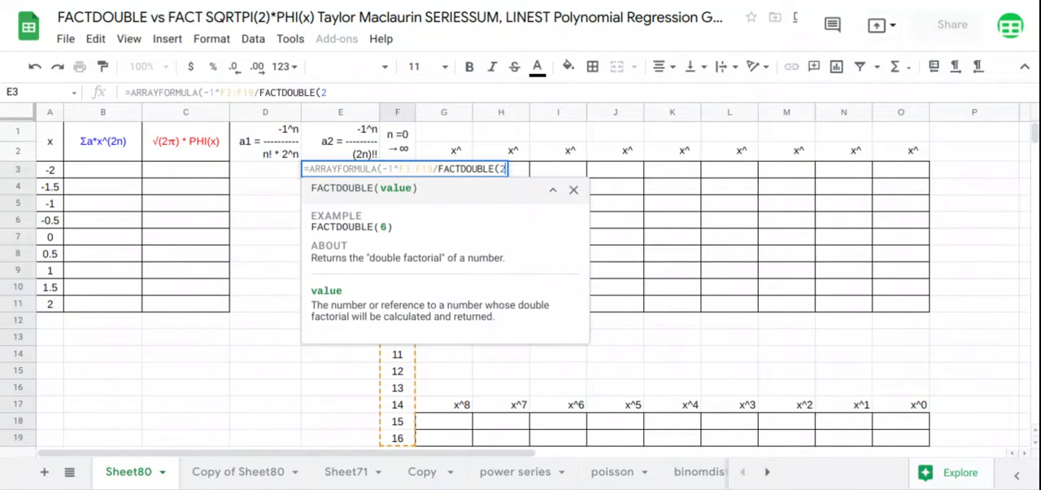
{"action": "type", "text": "*"}
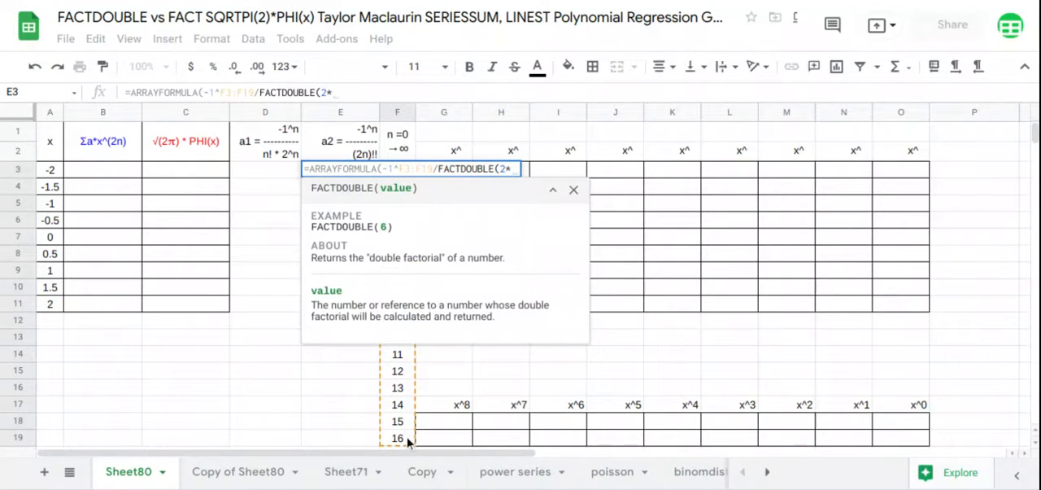
{"action": "left_click_drag", "start_coordinate": [407, 439], "coordinate": [398, 184]}
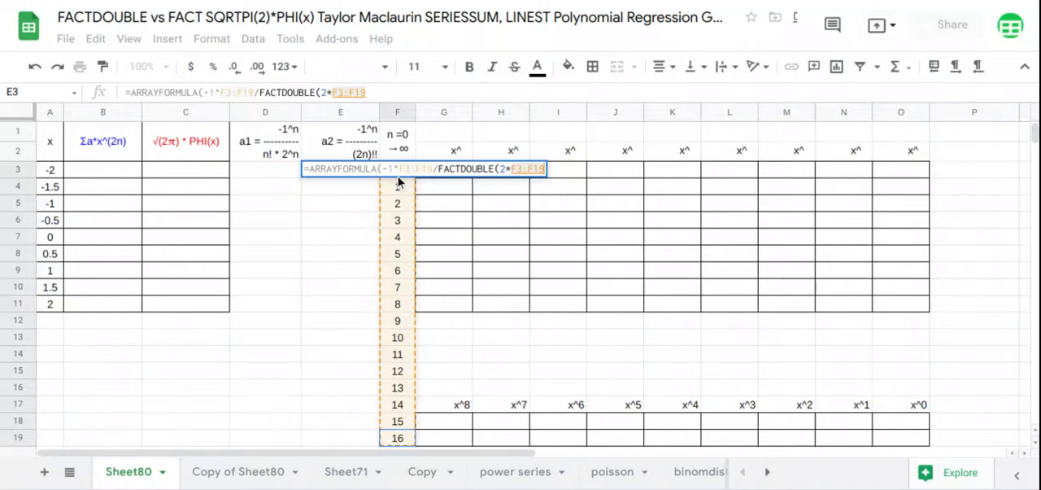
{"action": "key", "text": "Return"}
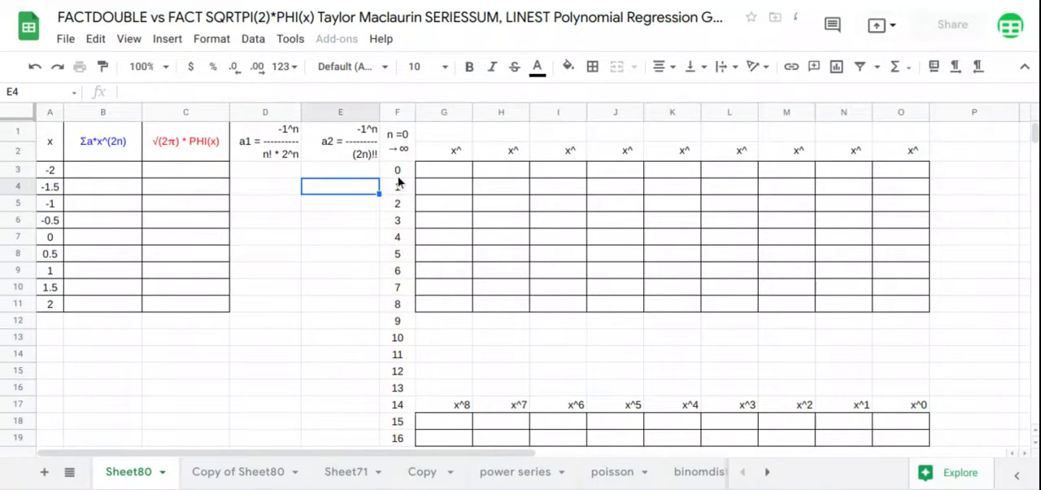
Calculate the a1 coefficients from D3 down with =ARRAYFORMULA(-1^F3:F19/(FACT(F3:F19)*2^F3:F19)).
{"action": "left_click", "coordinate": [288, 172]}
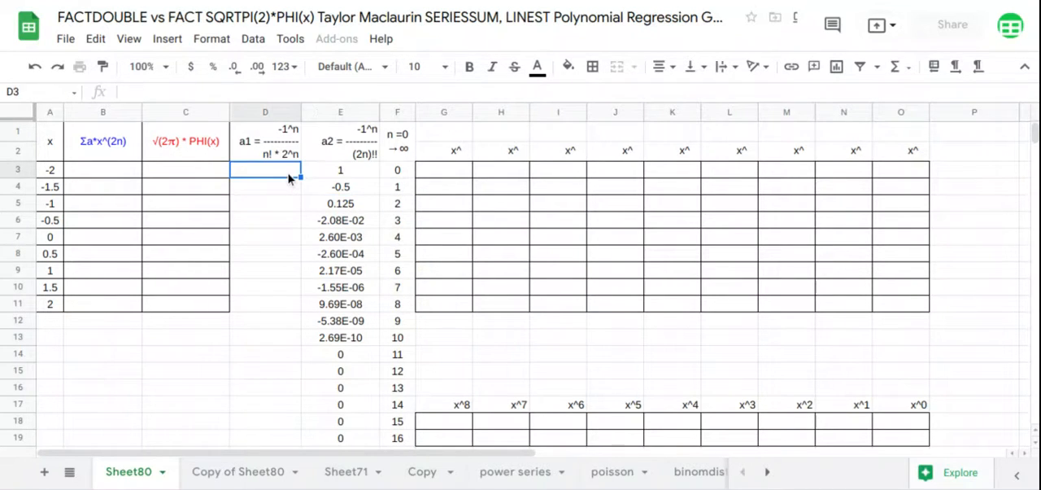
{"action": "type", "text": "=arr"}
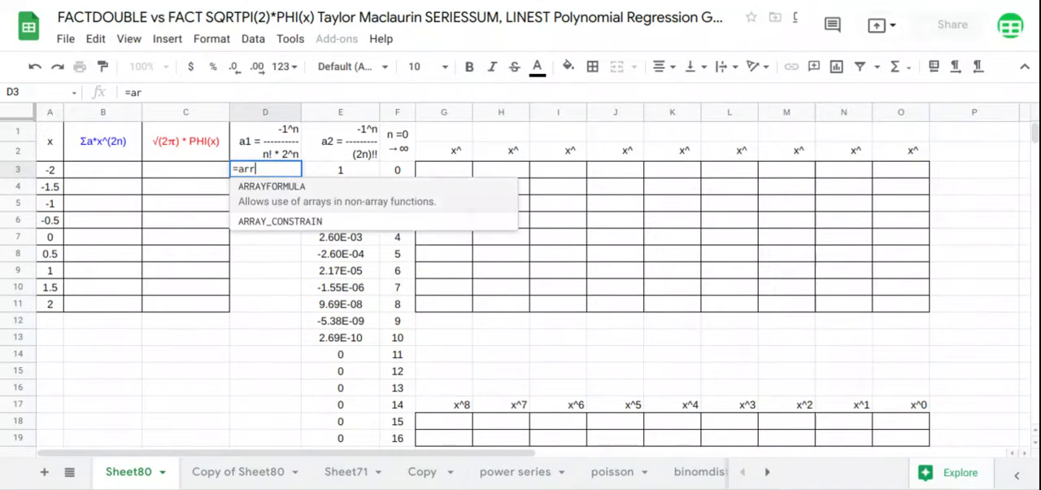
{"action": "key", "text": "Tab"}
{"action": "type", "text": "-1^"}
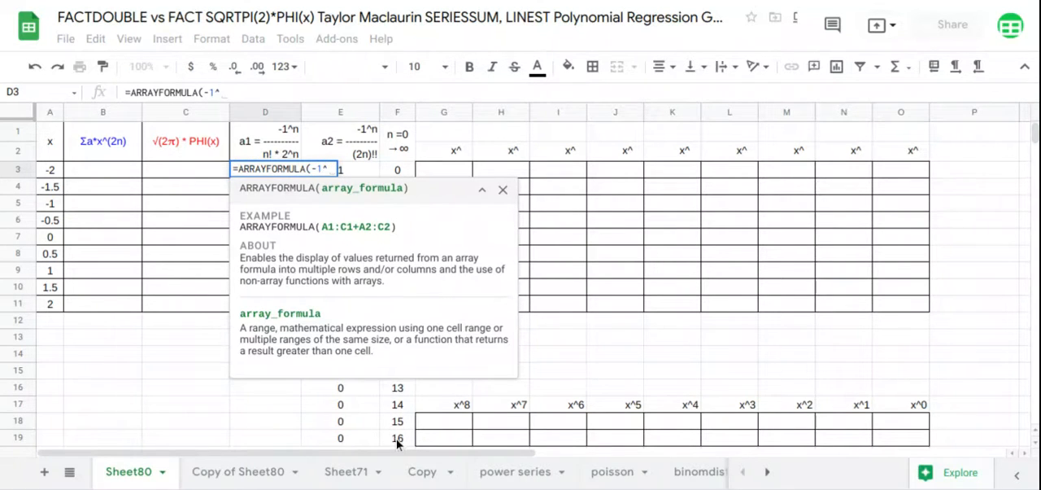
{"action": "left_click_drag", "start_coordinate": [397, 439], "coordinate": [404, 183]}
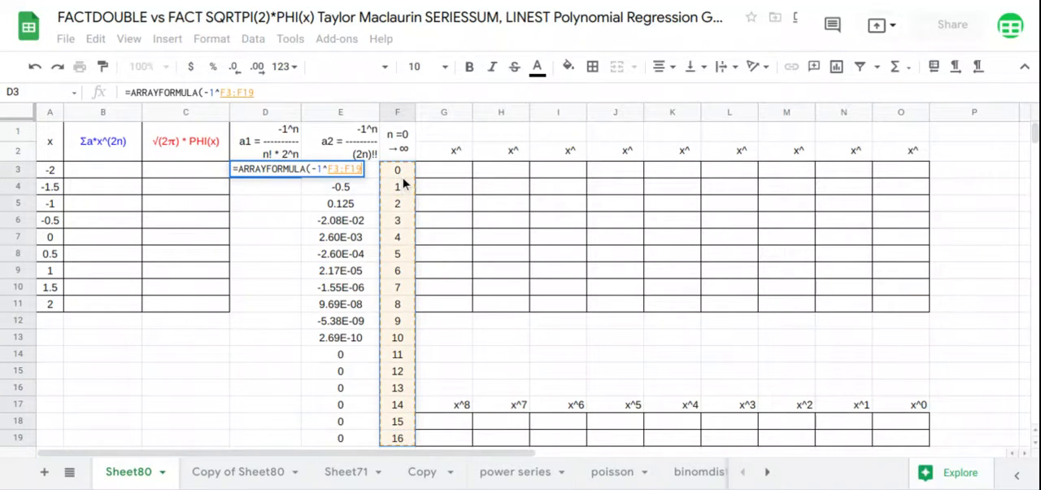
{"action": "type", "text": "/"}
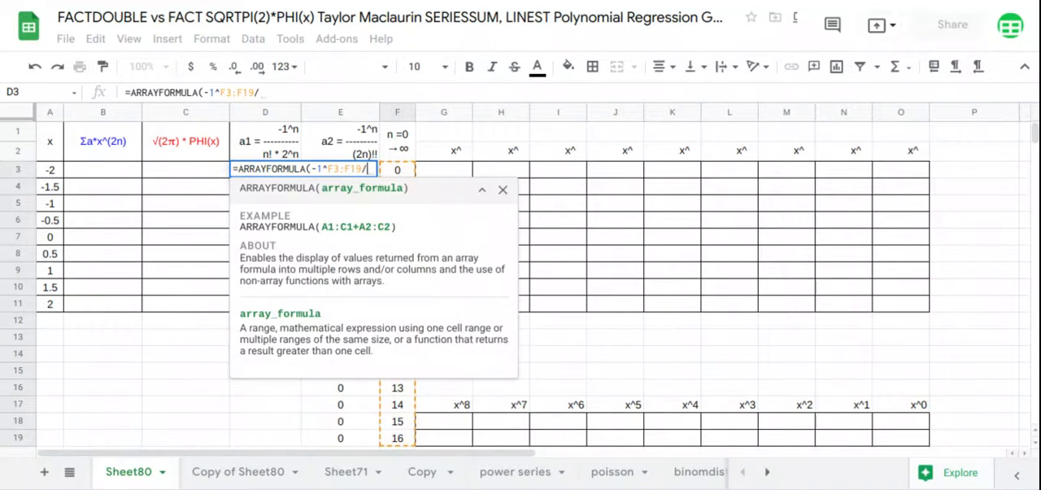
{"action": "type", "text": "("}
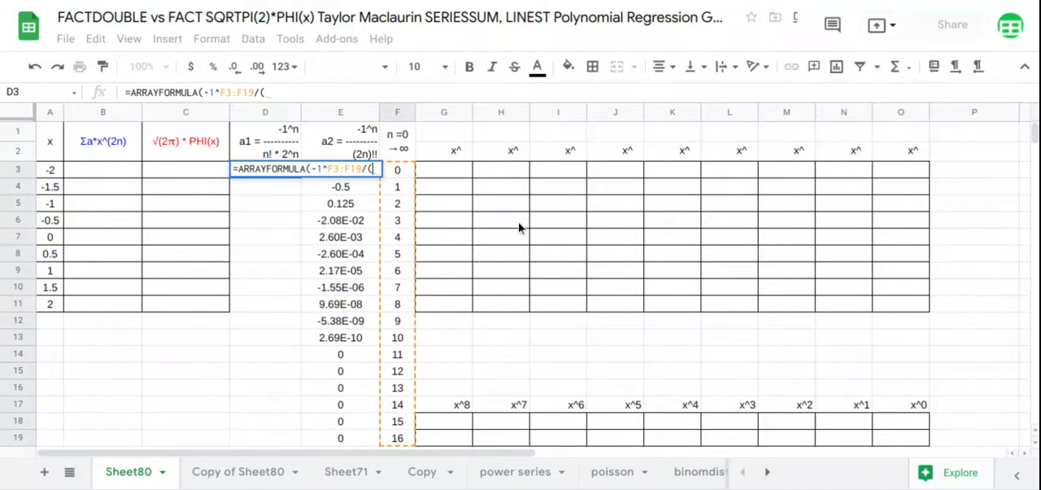
{"action": "type", "text": "FACT("}
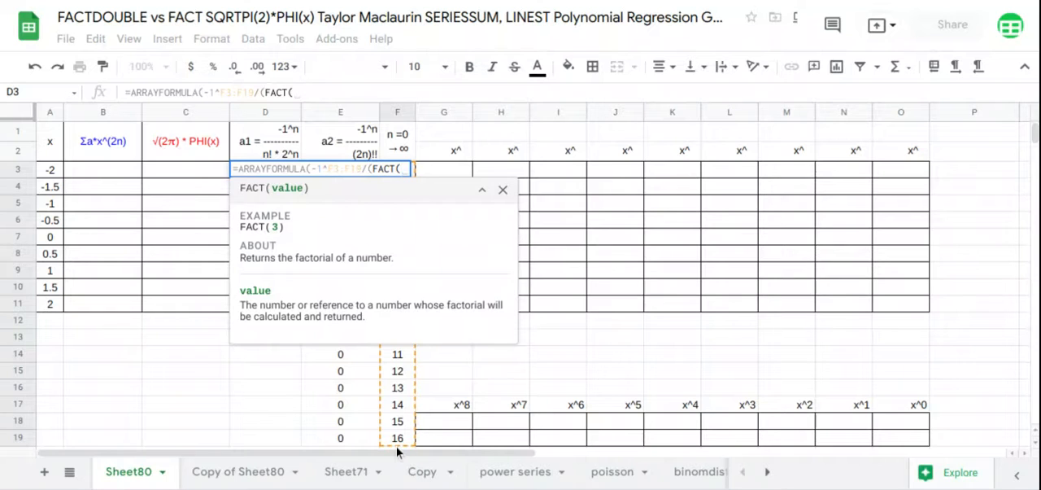
{"action": "left_click_drag", "start_coordinate": [396, 446], "coordinate": [395, 184]}
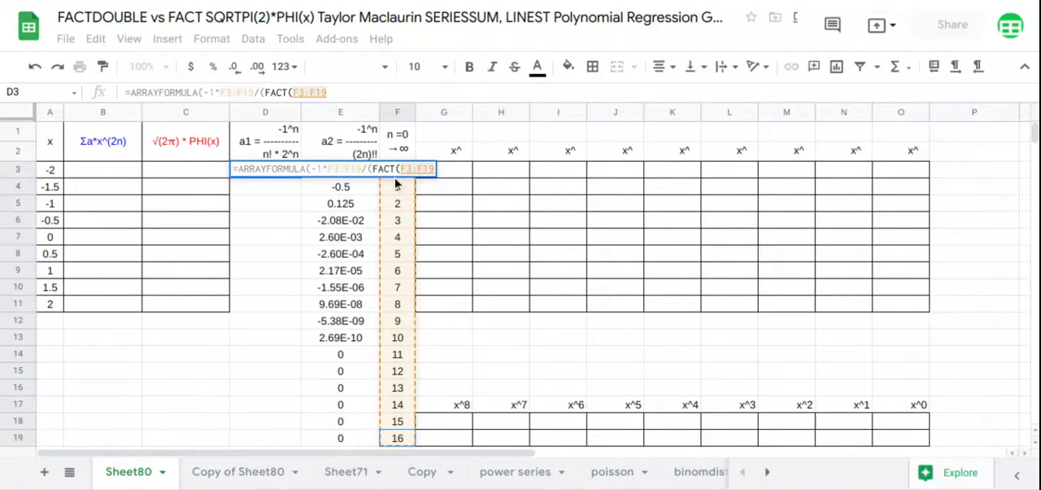
{"action": "type", "text": ")"}
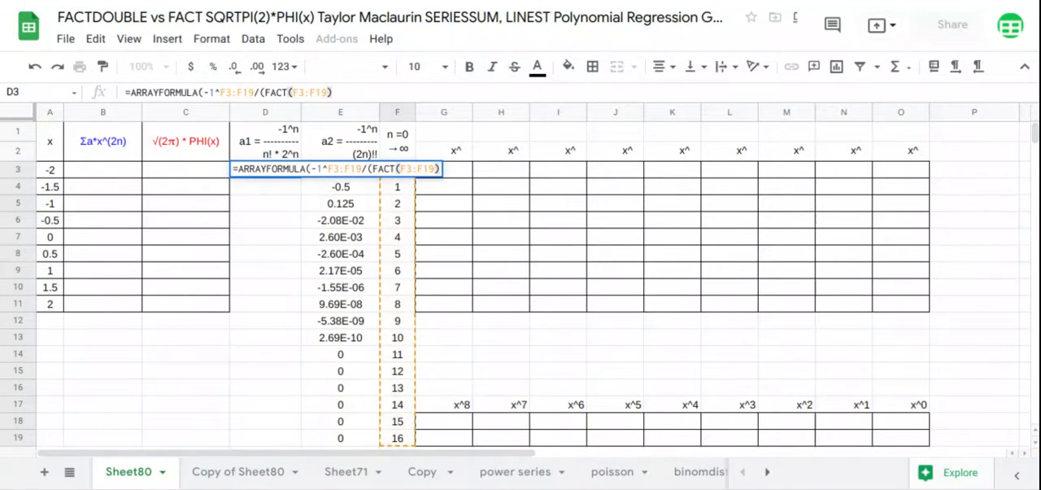
{"action": "type", "text": "*2^"}
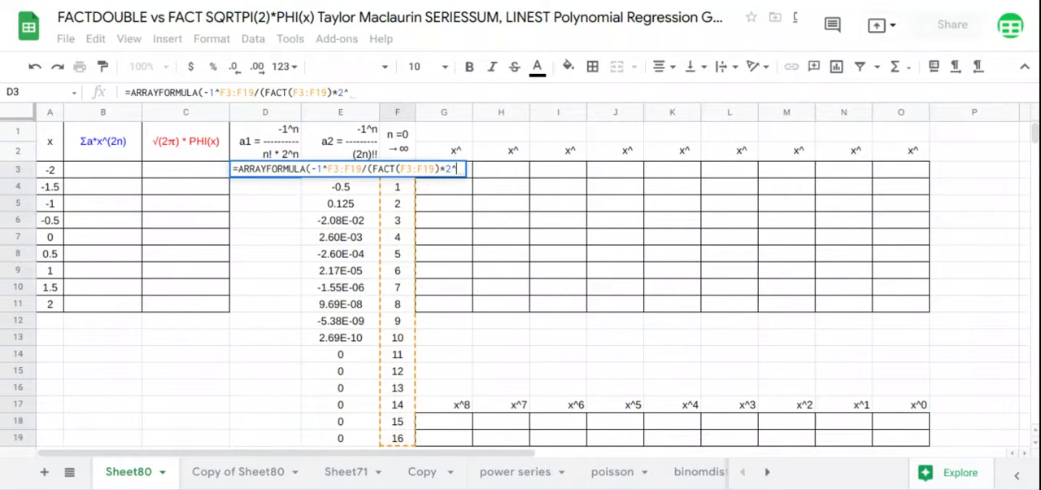
{"action": "left_click_drag", "start_coordinate": [397, 439], "coordinate": [406, 182]}
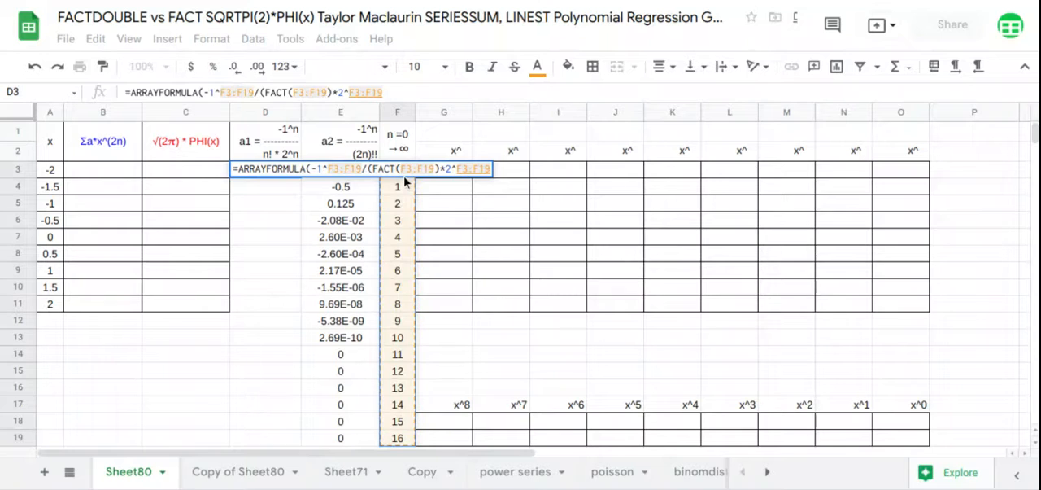
{"action": "key", "text": "Return"}
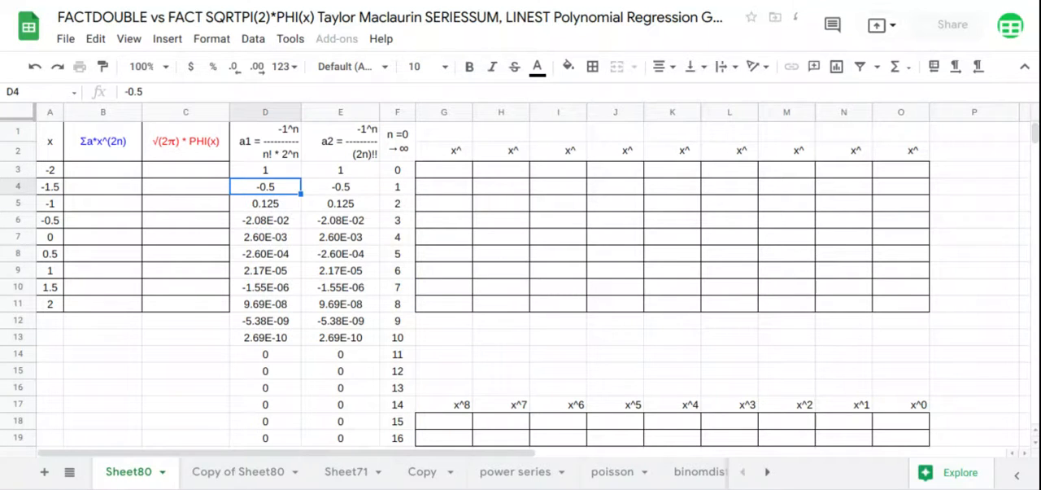
Calculate the Σa*x^(2n) values from B3 down with =ARRAYFORMULA(SERIESSUM(A3:A11,0,2,E3:E19)).
{"action": "left_click", "coordinate": [134, 178]}
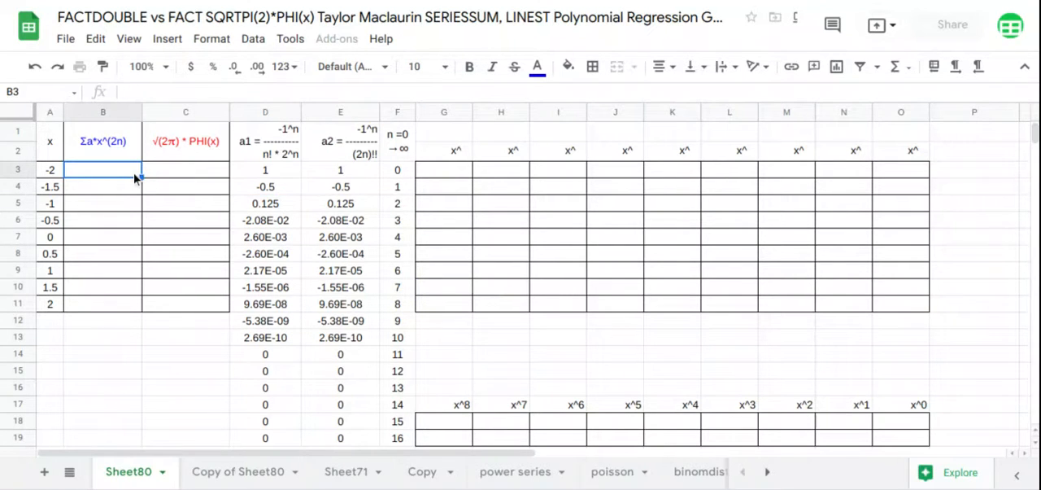
{"action": "type", "text": "=arr"}
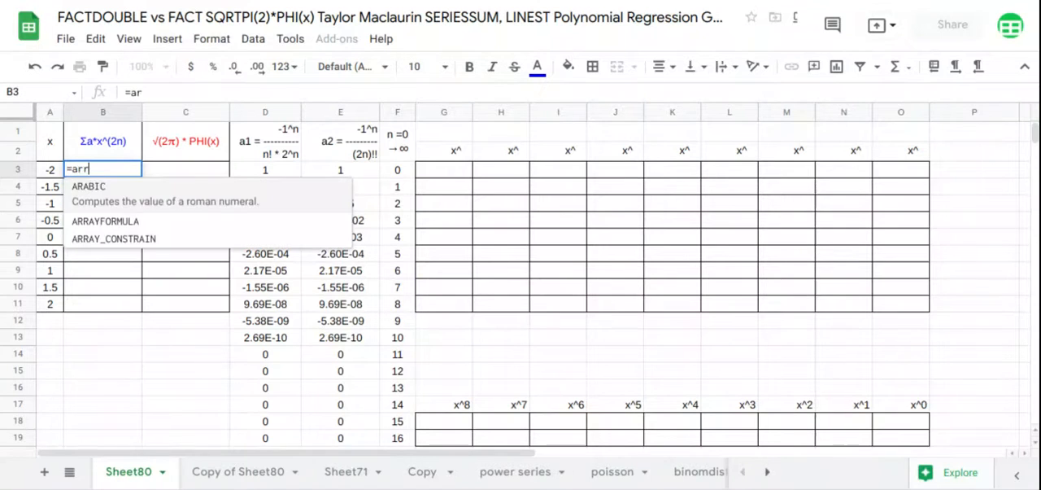
{"action": "key", "text": "Tab"}
{"action": "type", "text": "ser"}
{"action": "key", "text": "Tab"}
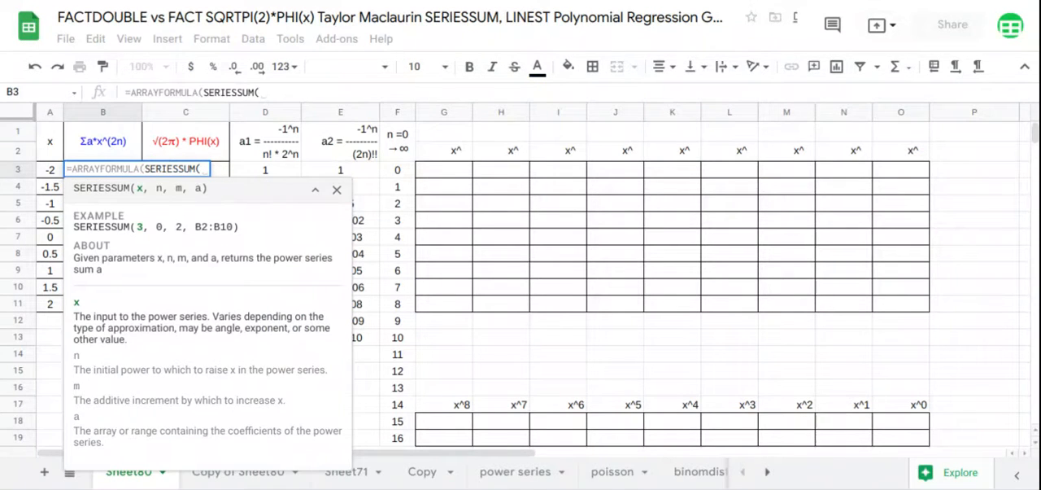
{"action": "left_click_drag", "start_coordinate": [54, 171], "coordinate": [52, 310]}
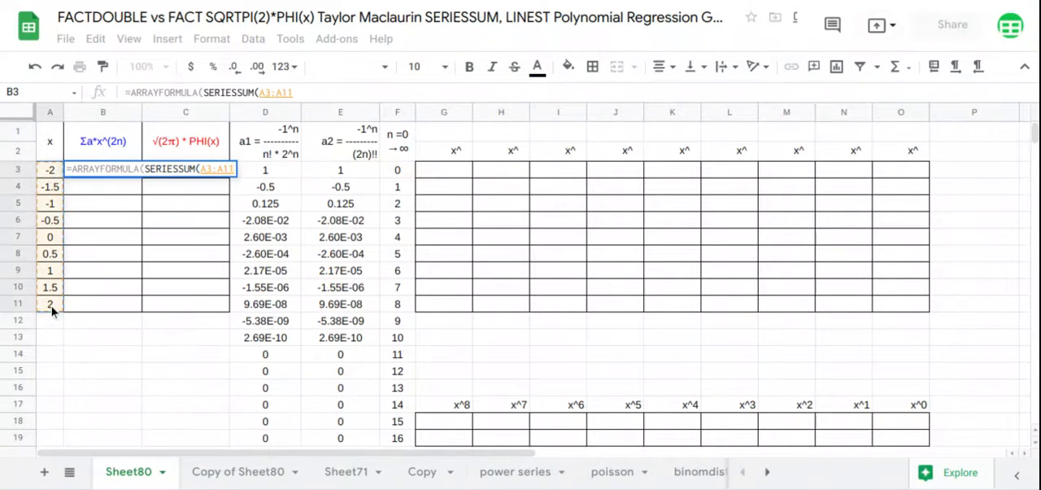
{"action": "type", "text": ","}
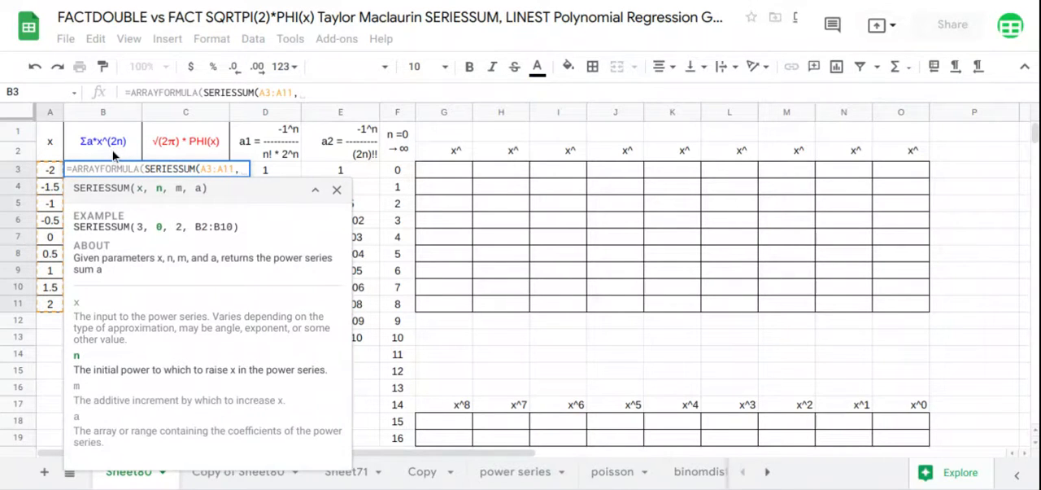
{"action": "type", "text": "0,"}
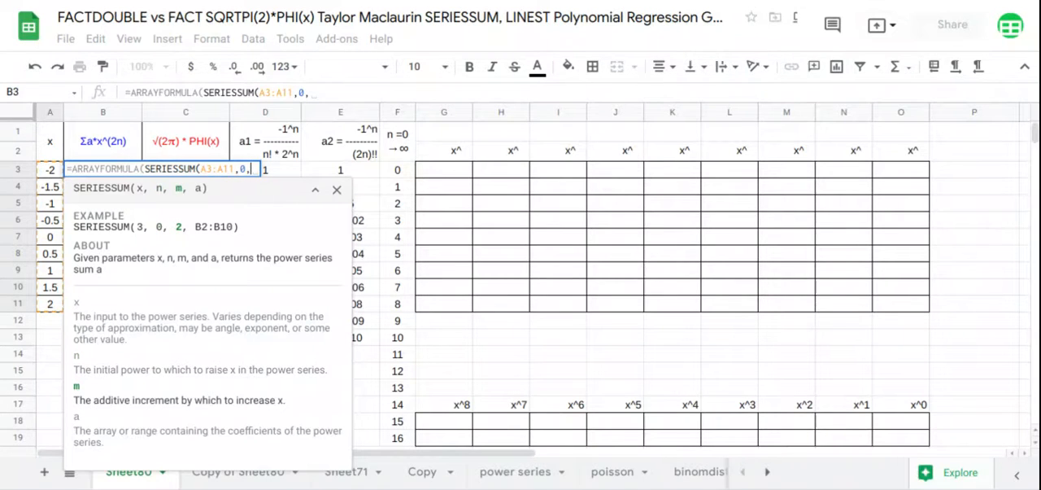
{"action": "type", "text": "2,"}
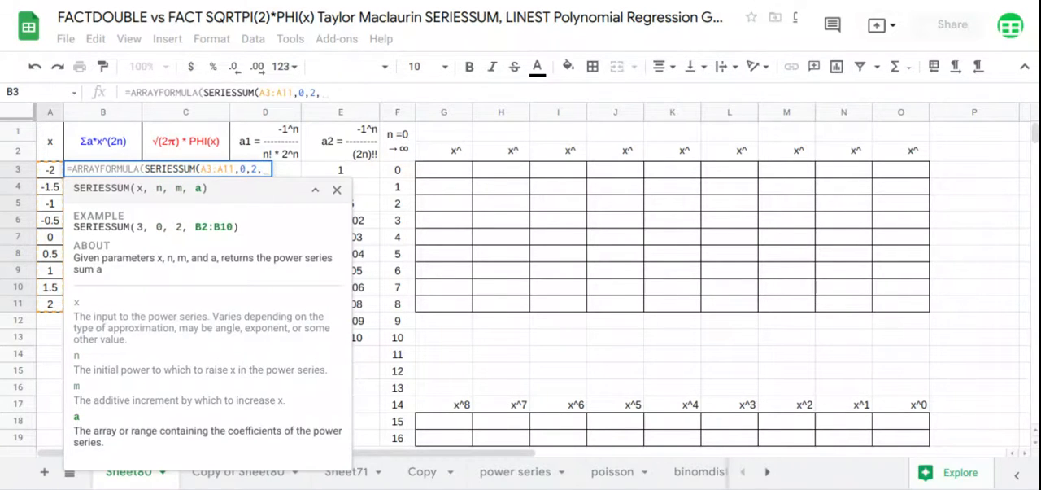
{"action": "left_click_drag", "start_coordinate": [376, 439], "coordinate": [371, 177]}
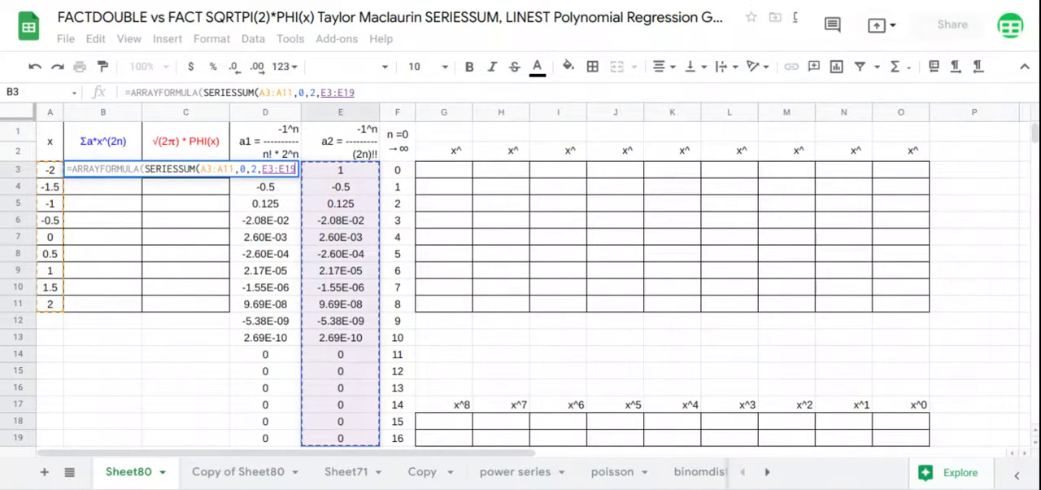
{"action": "key", "text": "Return"}
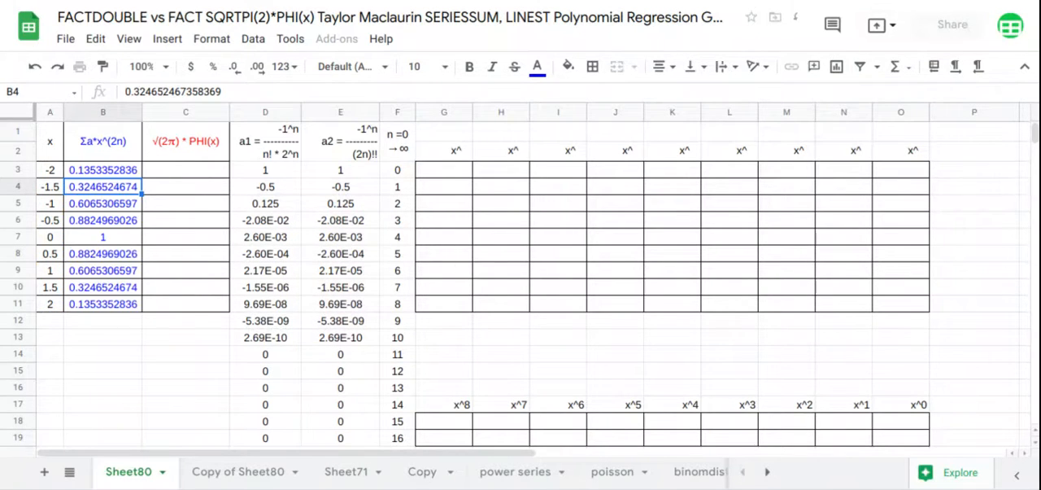
Fill the √(2π) * PHI(x) column from C3 down with =ARRAYFORMULA(PHI(A3:A11)).
{"action": "left_click", "coordinate": [210, 177]}
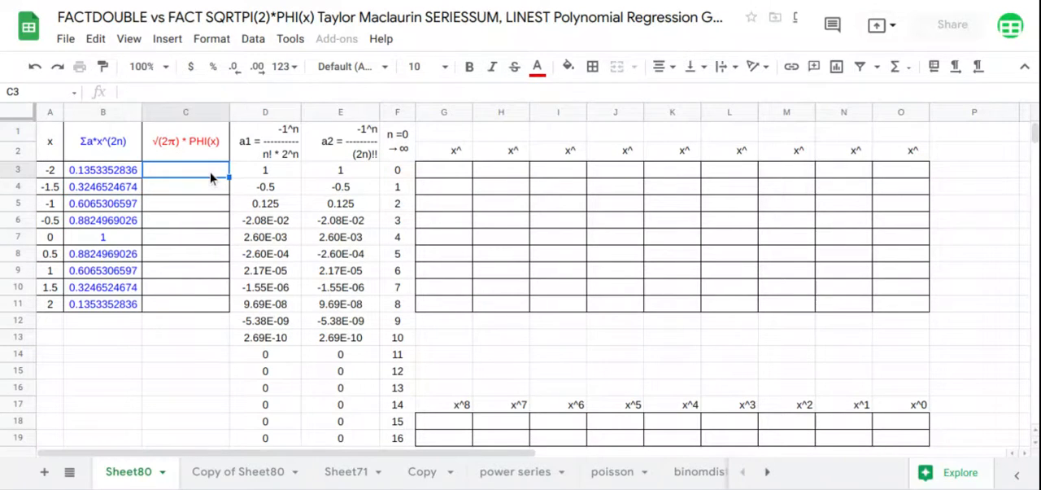
{"action": "type", "text": "=arr"}
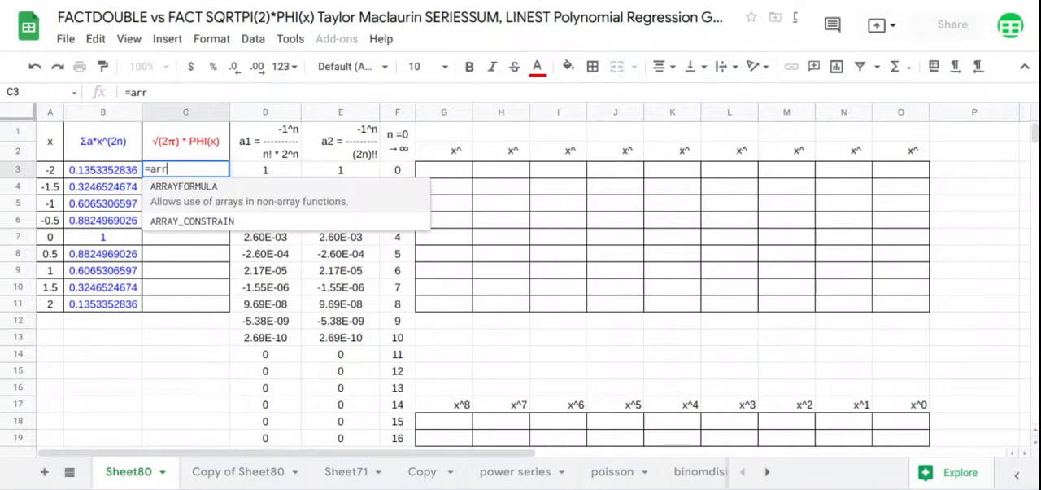
{"action": "key", "text": "Tab"}
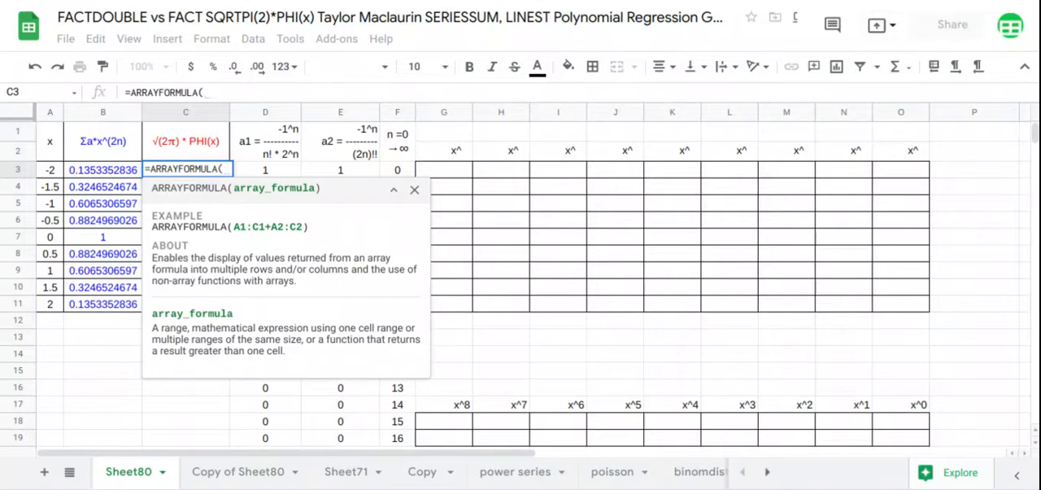
{"action": "type", "text": "PHI("}
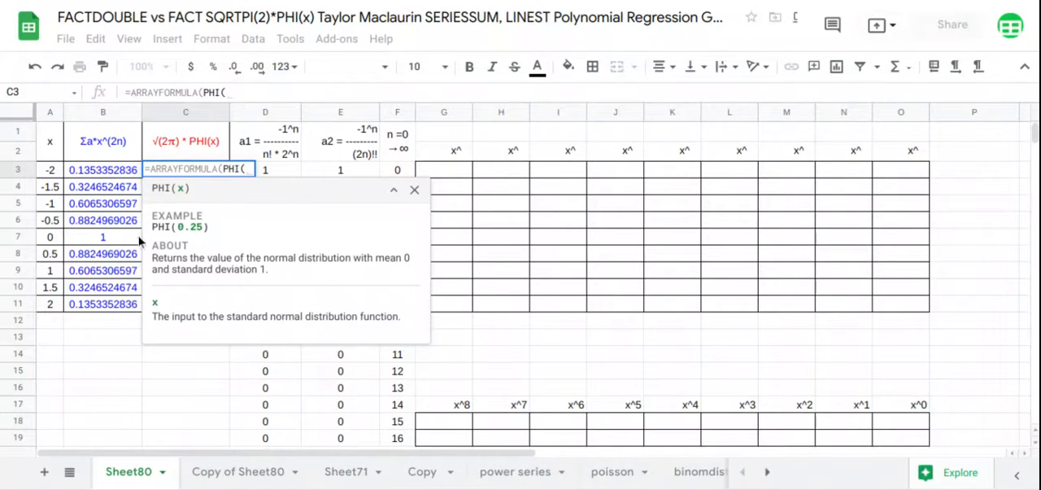
{"action": "left_click_drag", "start_coordinate": [49, 169], "coordinate": [49, 309]}
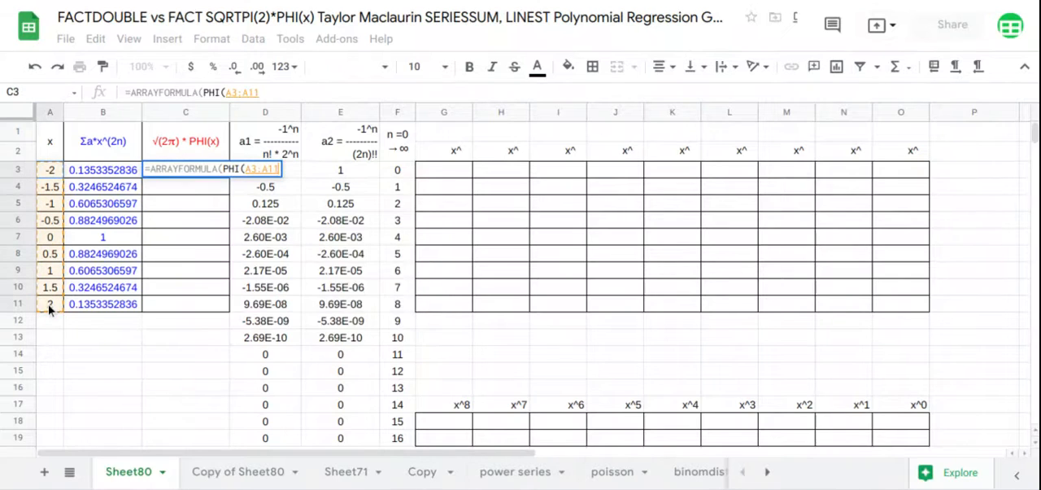
{"action": "key", "text": "Return"}
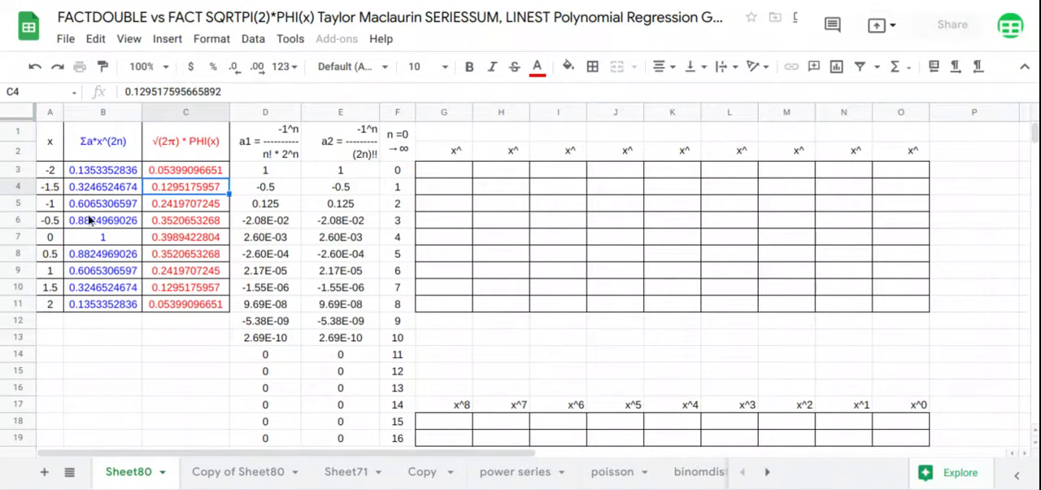
Insert a scatter chart of A1:C11 that uses column A as labels.
{"action": "left_click_drag", "start_coordinate": [50, 140], "coordinate": [185, 303]}
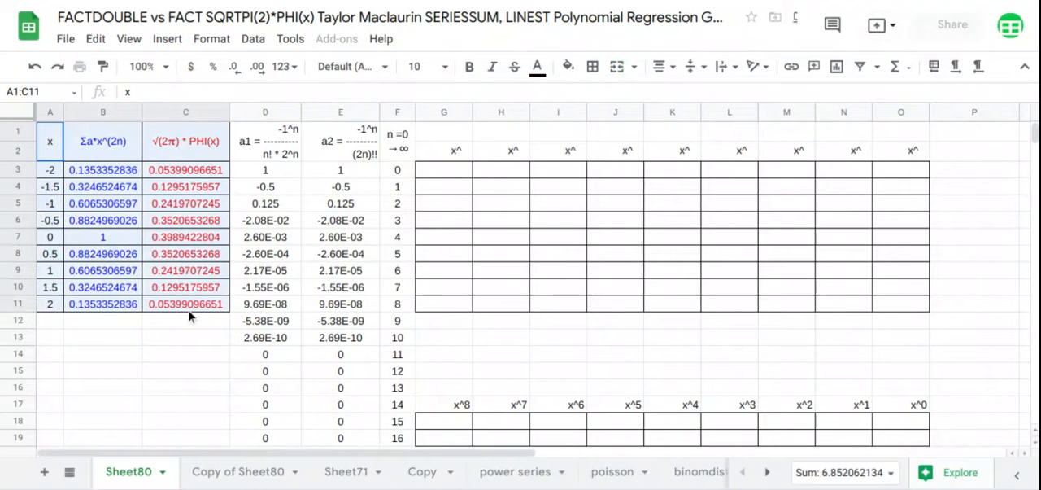
{"action": "left_click", "coordinate": [166, 39]}
{"action": "left_click", "coordinate": [213, 268]}
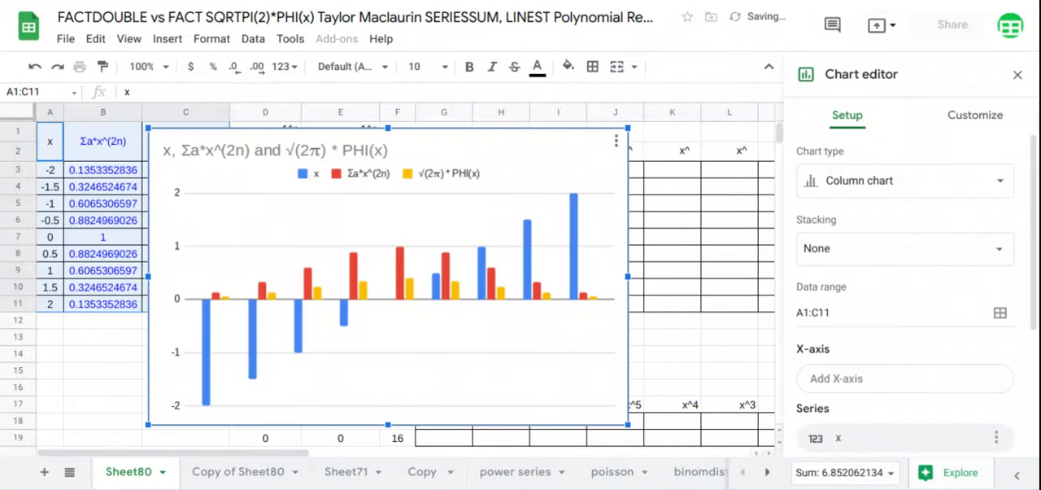
{"action": "left_click", "coordinate": [855, 180]}
{"action": "scroll", "coordinate": [867, 248], "scroll_direction": "down", "scroll_amount": 4}
{"action": "scroll", "coordinate": [867, 259], "scroll_direction": "down", "scroll_amount": 6}
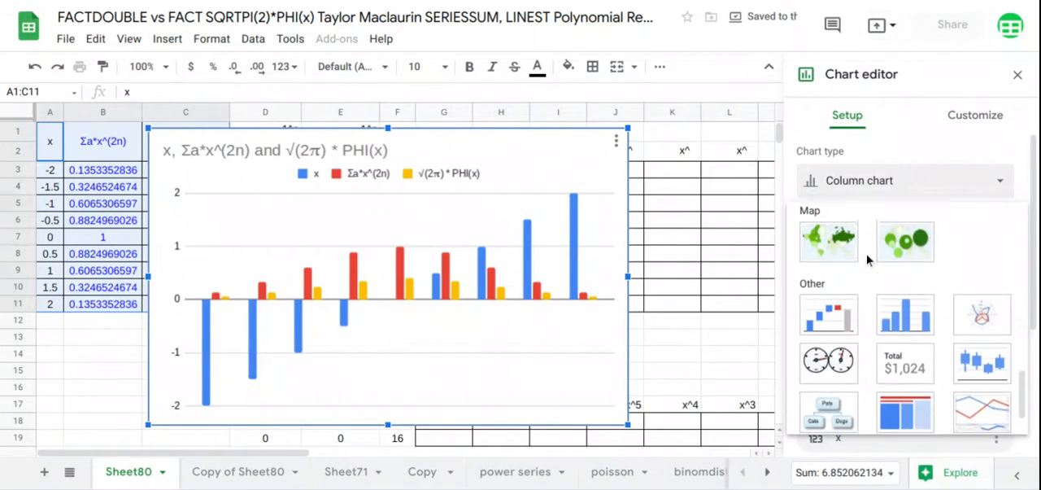
{"action": "left_click", "coordinate": [850, 225]}
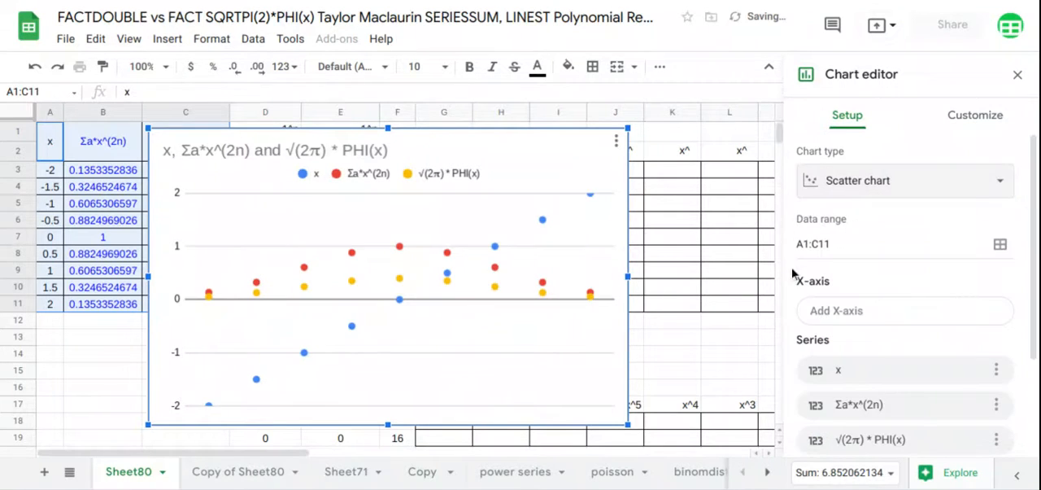
{"action": "scroll", "coordinate": [799, 275], "scroll_direction": "down", "scroll_amount": 2}
{"action": "scroll", "coordinate": [823, 427], "scroll_direction": "down", "scroll_amount": 2}
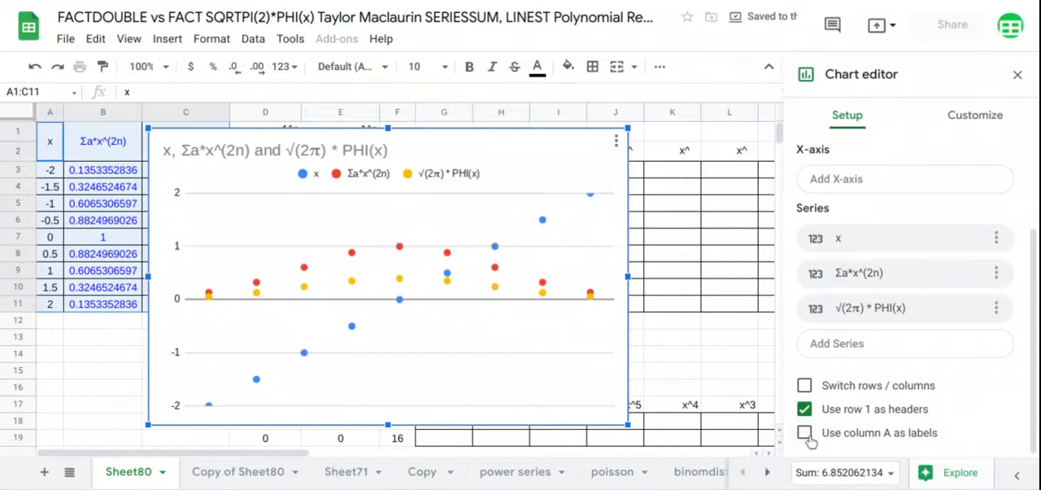
{"action": "left_click", "coordinate": [805, 433]}
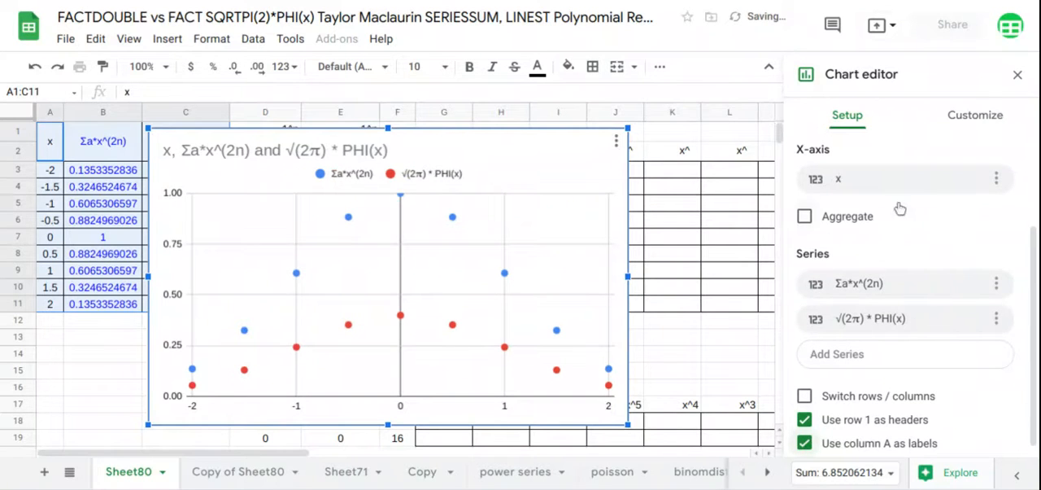
Delete the chart's title text.
{"action": "double_click", "coordinate": [406, 152]}
{"action": "key", "text": "BackSpace"}
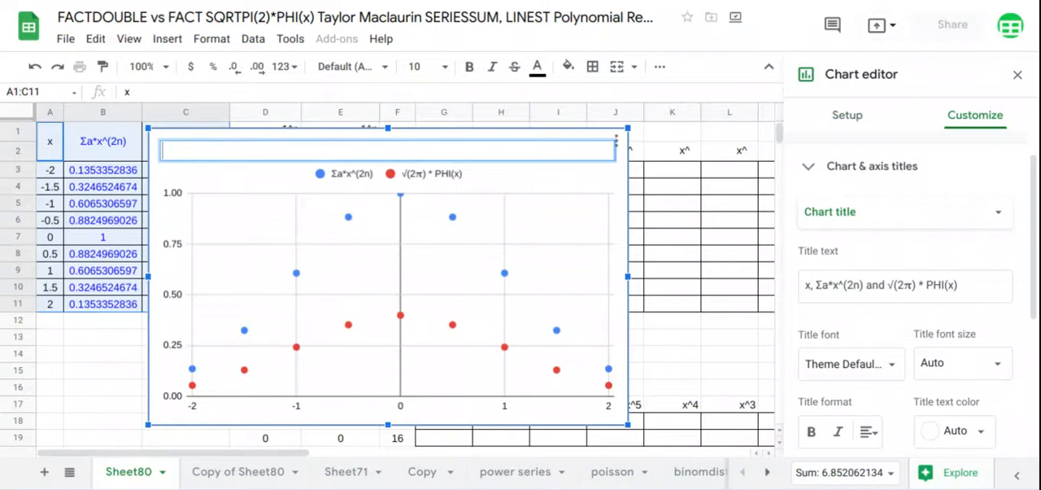
{"action": "left_click", "coordinate": [412, 258]}
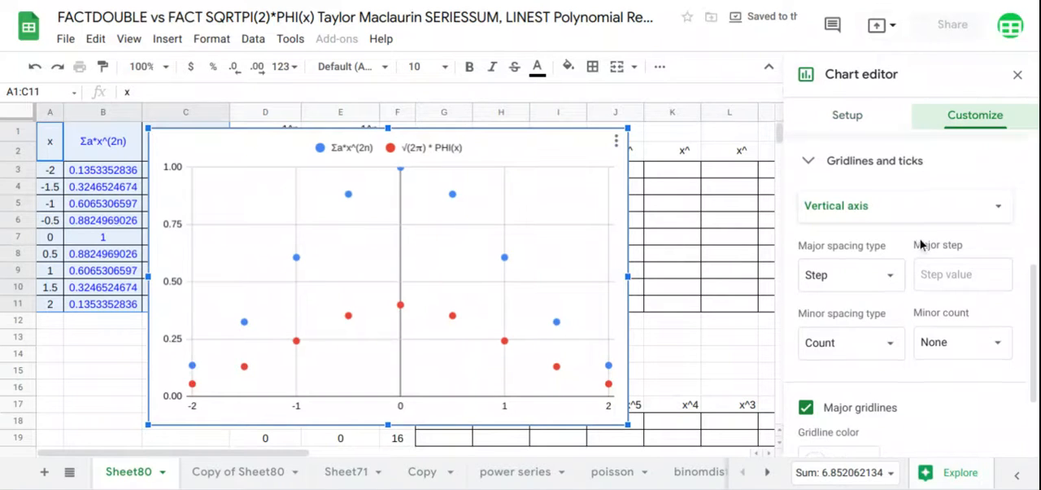
Add polynomial trendlines of degree 8 to all series in the scatter chart.
{"action": "scroll", "coordinate": [926, 216], "scroll_direction": "up", "scroll_amount": 4}
{"action": "left_click", "coordinate": [863, 262]}
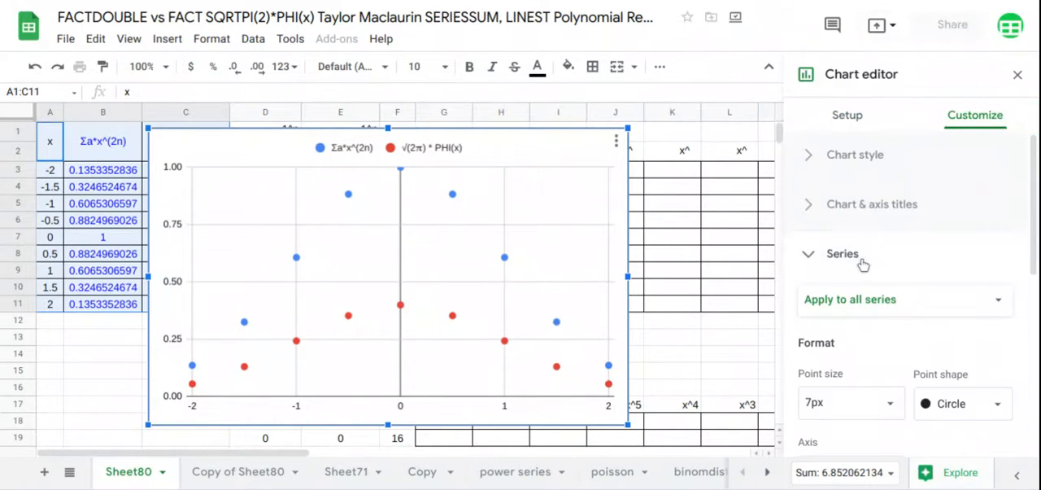
{"action": "scroll", "coordinate": [863, 263], "scroll_direction": "down", "scroll_amount": 3}
{"action": "scroll", "coordinate": [842, 383], "scroll_direction": "down", "scroll_amount": 1}
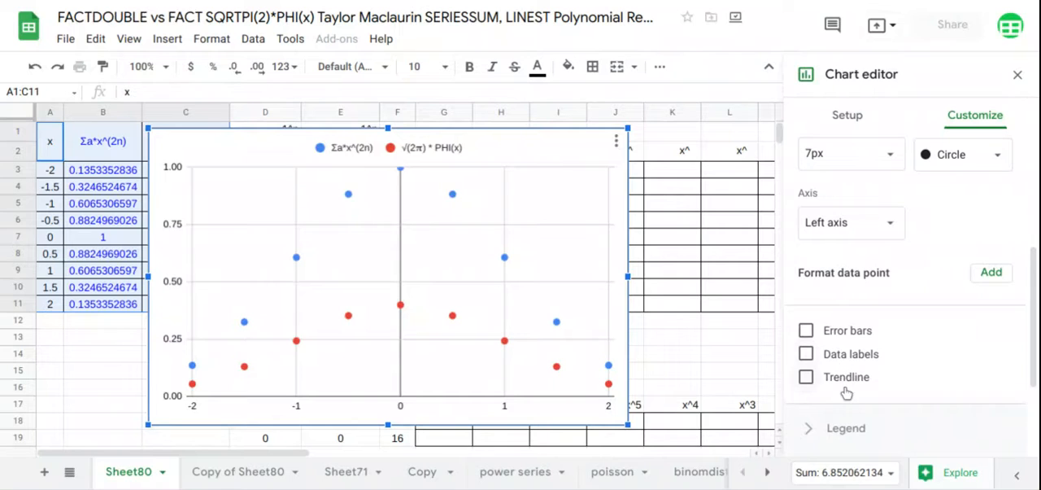
{"action": "left_click", "coordinate": [846, 372]}
{"action": "scroll", "coordinate": [878, 318], "scroll_direction": "down", "scroll_amount": 2}
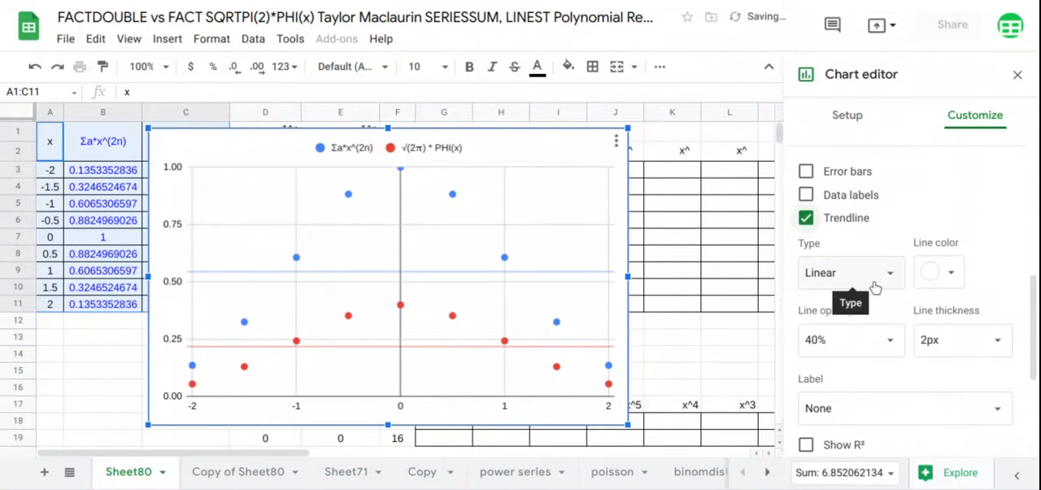
{"action": "left_click", "coordinate": [874, 281]}
{"action": "left_click", "coordinate": [852, 321]}
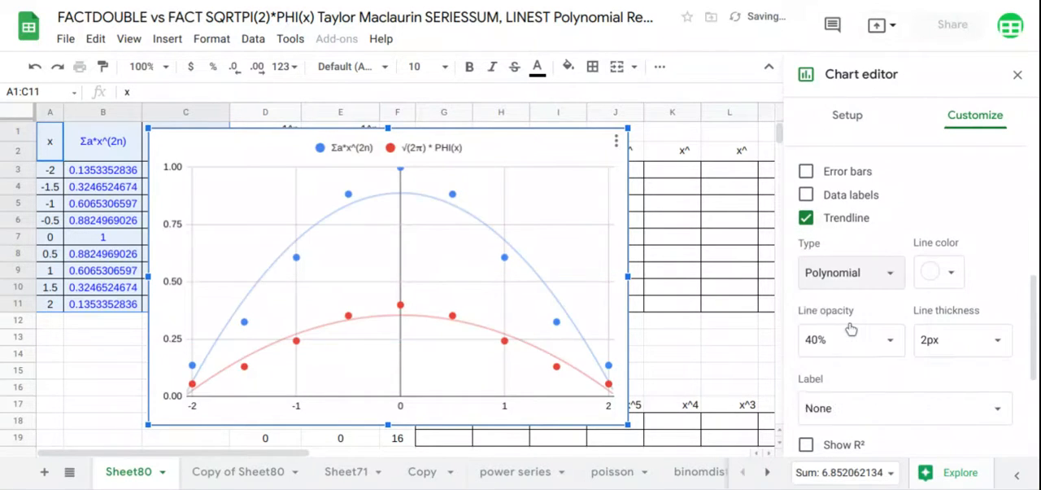
{"action": "scroll", "coordinate": [850, 325], "scroll_direction": "down", "scroll_amount": 2}
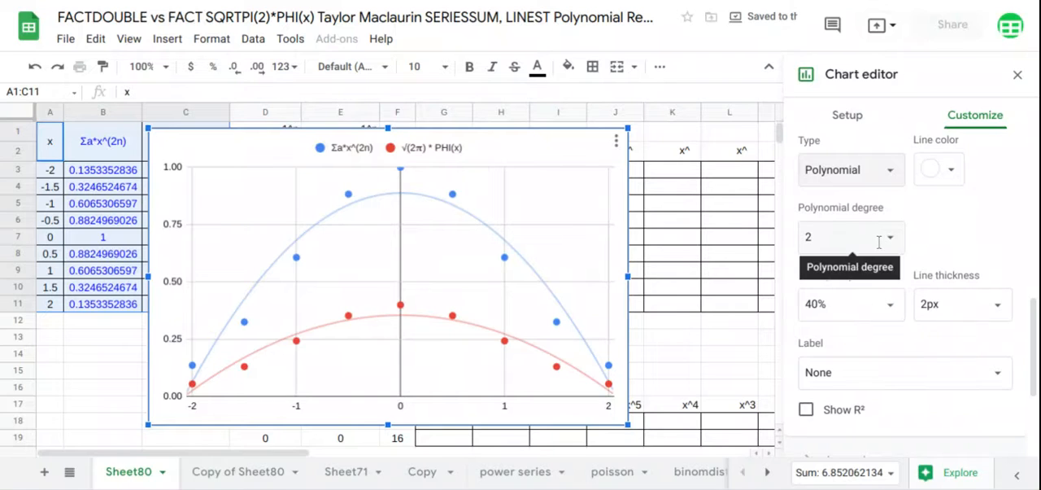
{"action": "left_click", "coordinate": [875, 238]}
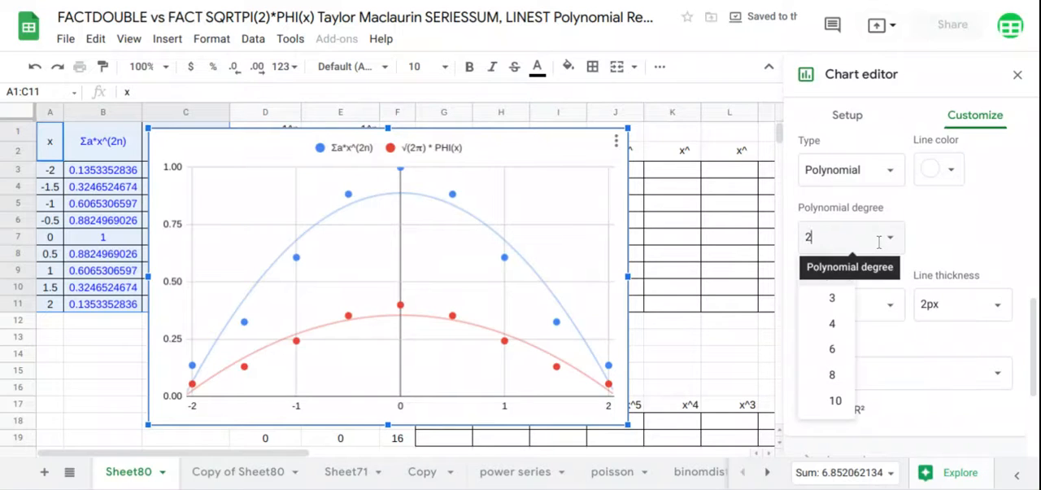
{"action": "left_click", "coordinate": [826, 376]}
Label the trendlines with their equations.
{"action": "scroll", "coordinate": [828, 379], "scroll_direction": "down", "scroll_amount": 1}
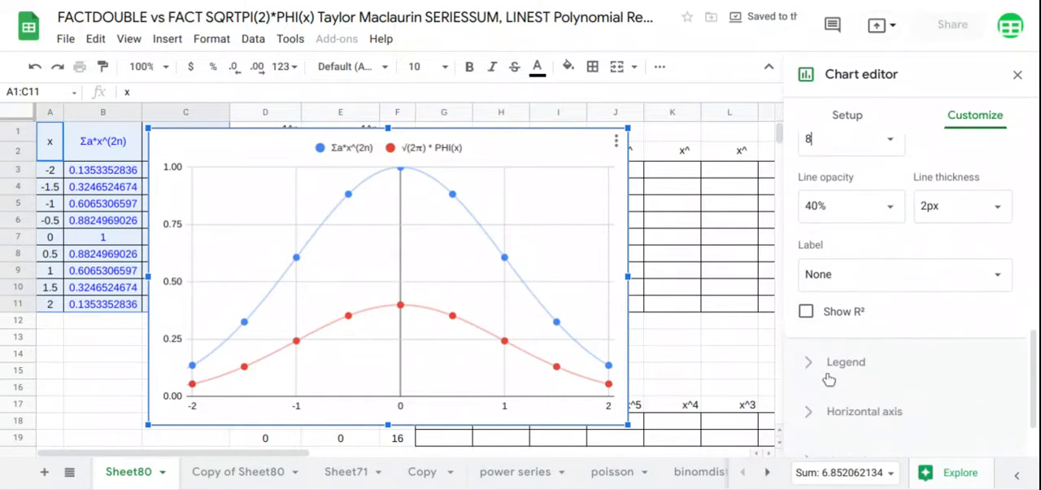
{"action": "left_click", "coordinate": [871, 288]}
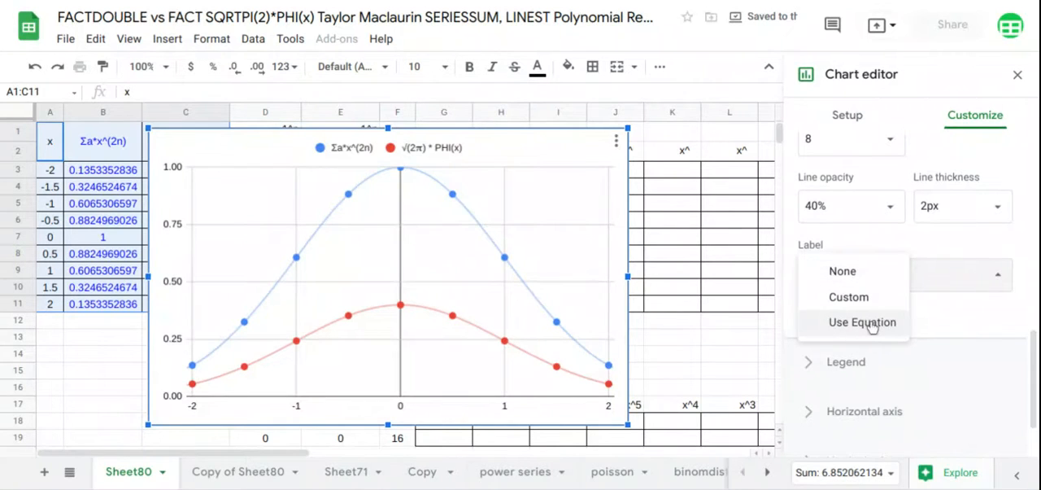
{"action": "left_click", "coordinate": [867, 323]}
Place the chart legend at the bottom and close the chart editor.
{"action": "scroll", "coordinate": [871, 326], "scroll_direction": "down", "scroll_amount": 1}
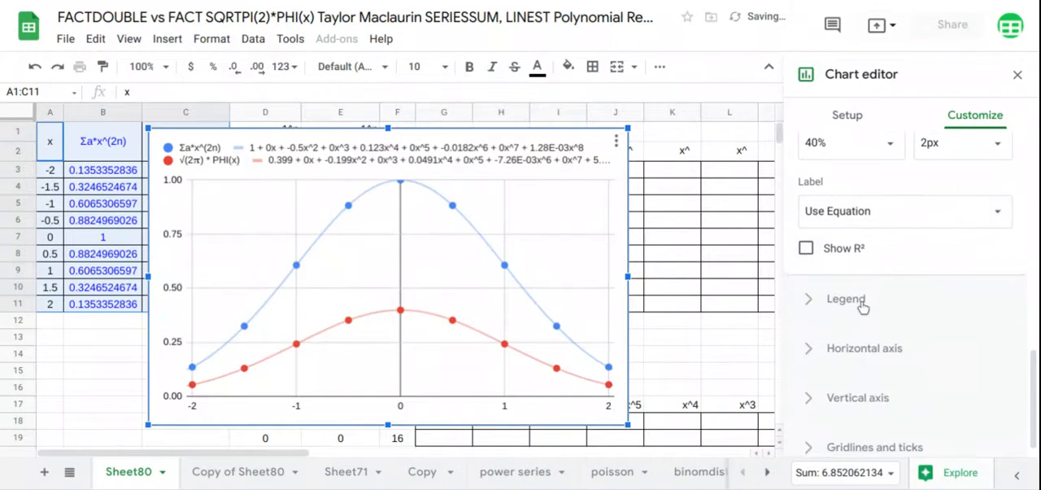
{"action": "left_click", "coordinate": [862, 300]}
{"action": "scroll", "coordinate": [862, 307], "scroll_direction": "up", "scroll_amount": 1}
{"action": "left_click", "coordinate": [860, 201]}
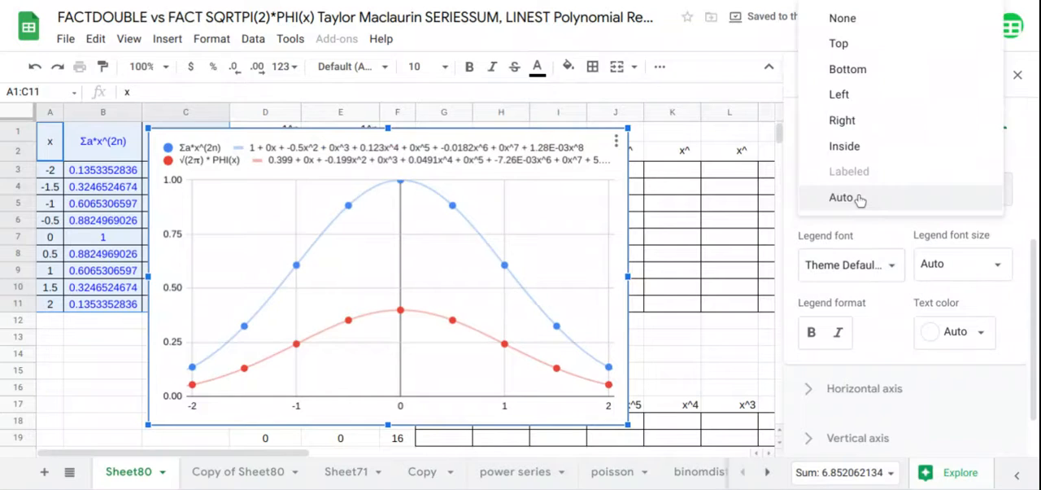
{"action": "left_click", "coordinate": [847, 69]}
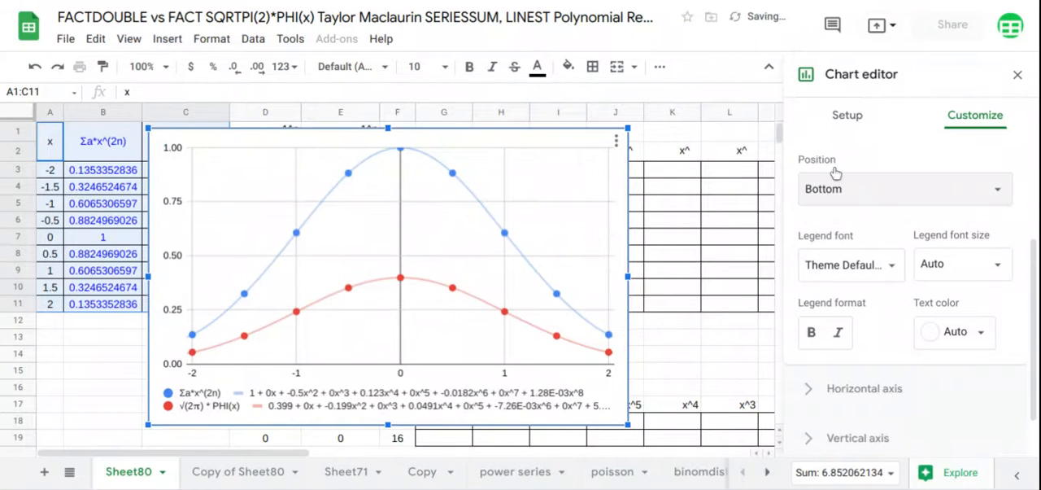
{"action": "left_click", "coordinate": [1016, 74]}
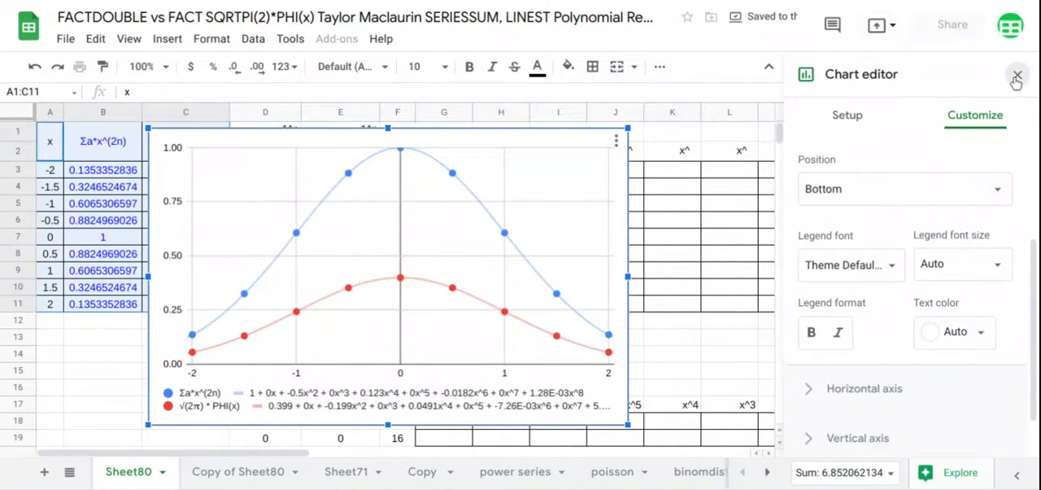
Make the scatter chart shorter and wider so both trendline equations fit, and move it beside the power table, starting at column P.
{"action": "left_click", "coordinate": [384, 420]}
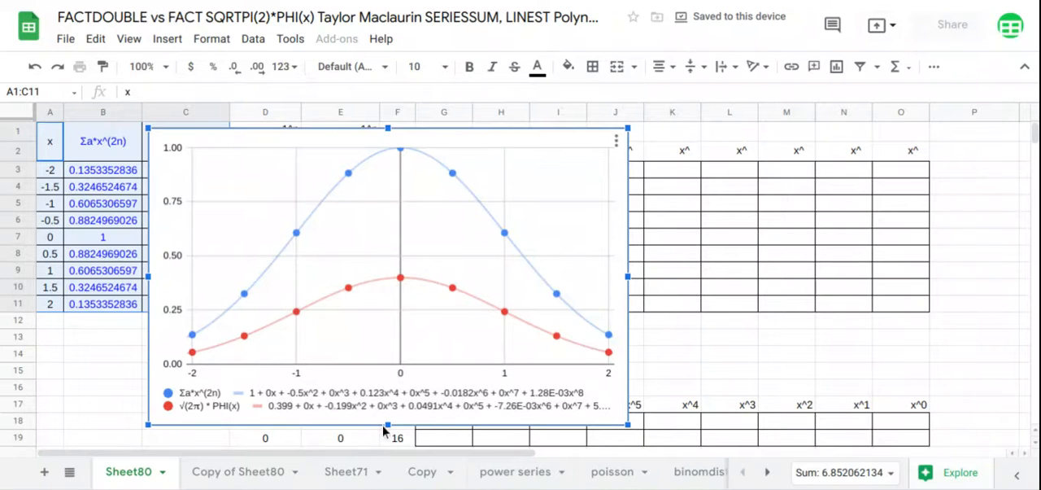
{"action": "left_click_drag", "start_coordinate": [387, 423], "coordinate": [388, 400]}
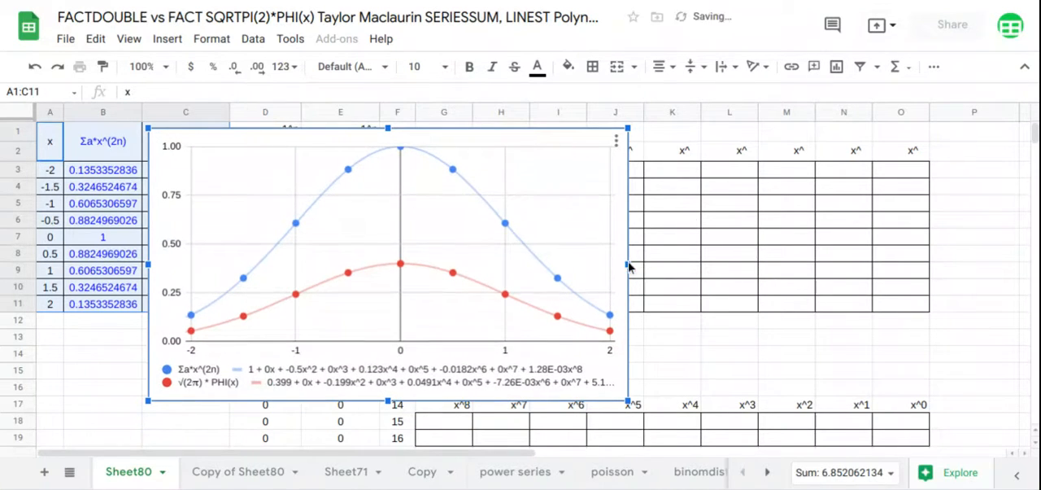
{"action": "left_click_drag", "start_coordinate": [628, 262], "coordinate": [673, 255]}
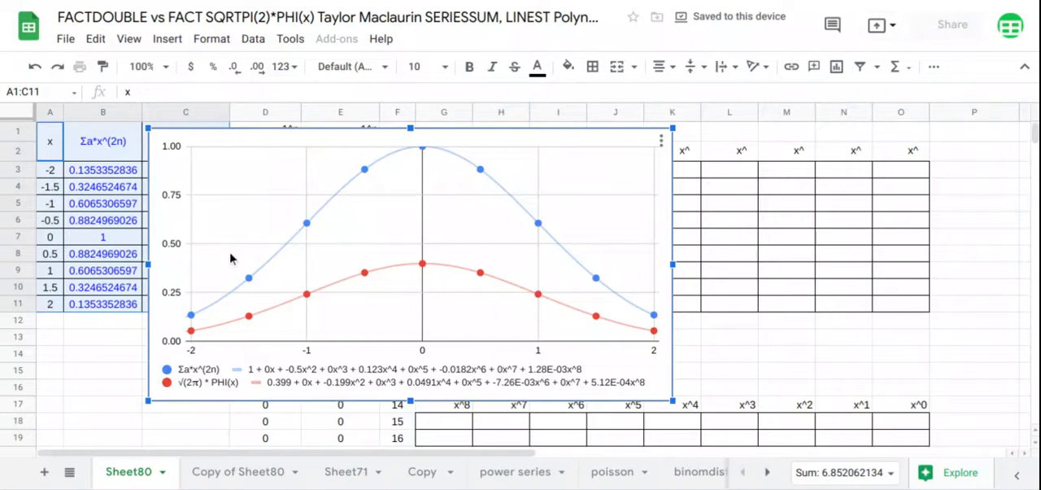
{"action": "left_click_drag", "start_coordinate": [230, 259], "coordinate": [1018, 249]}
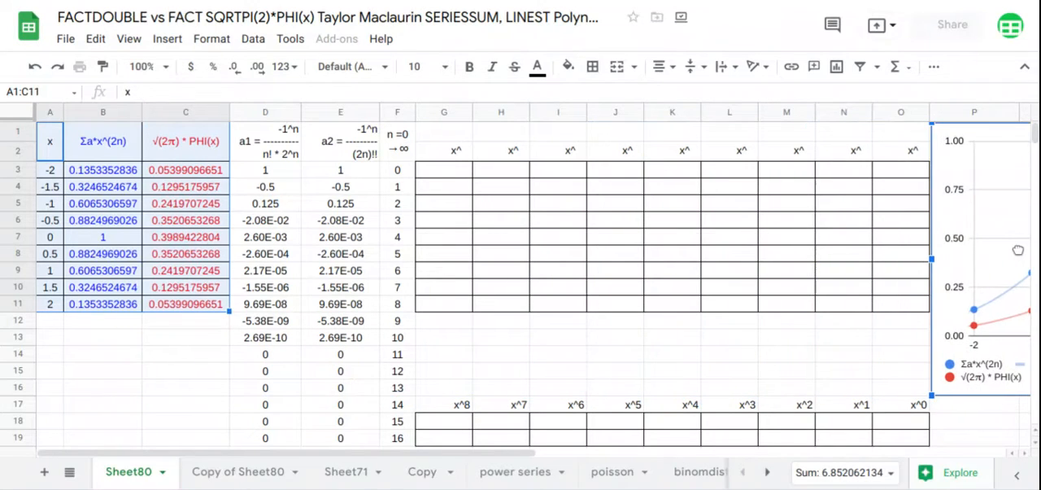
Fill the exponents 0 to 8 across row 1 from G1 with a TRANSPOSE of F3:F11.
{"action": "left_click", "coordinate": [444, 141]}
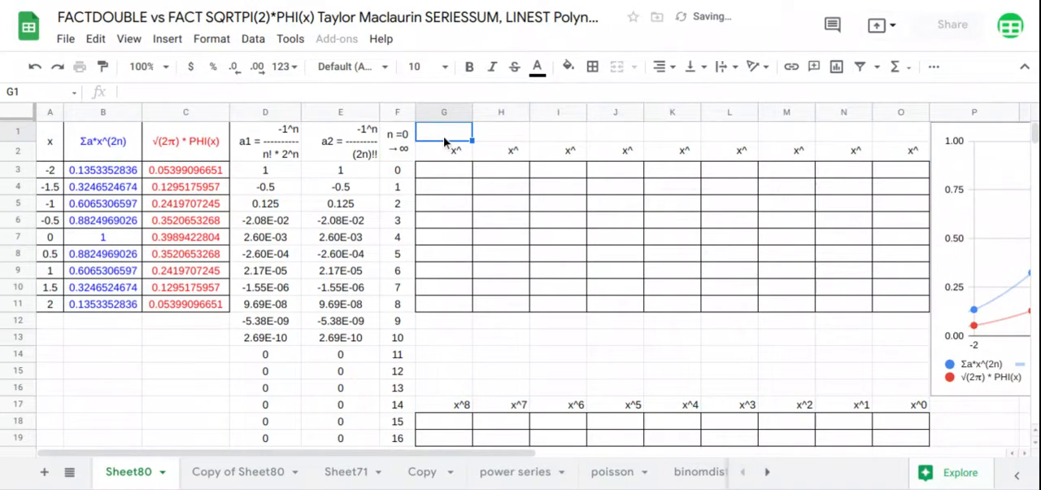
{"action": "type", "text": "=tra"}
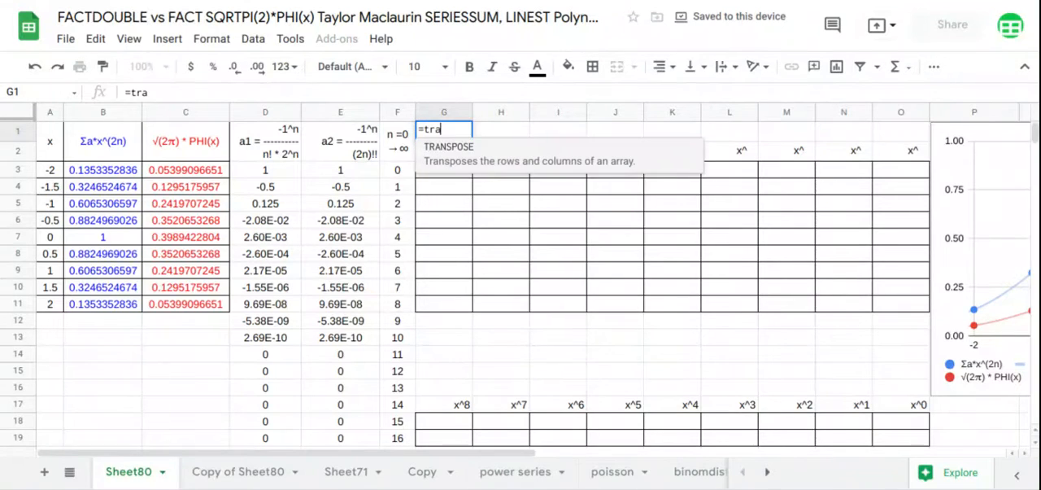
{"action": "key", "text": "Tab"}
{"action": "left_click_drag", "start_coordinate": [394, 175], "coordinate": [407, 303]}
{"action": "key", "text": "Return"}
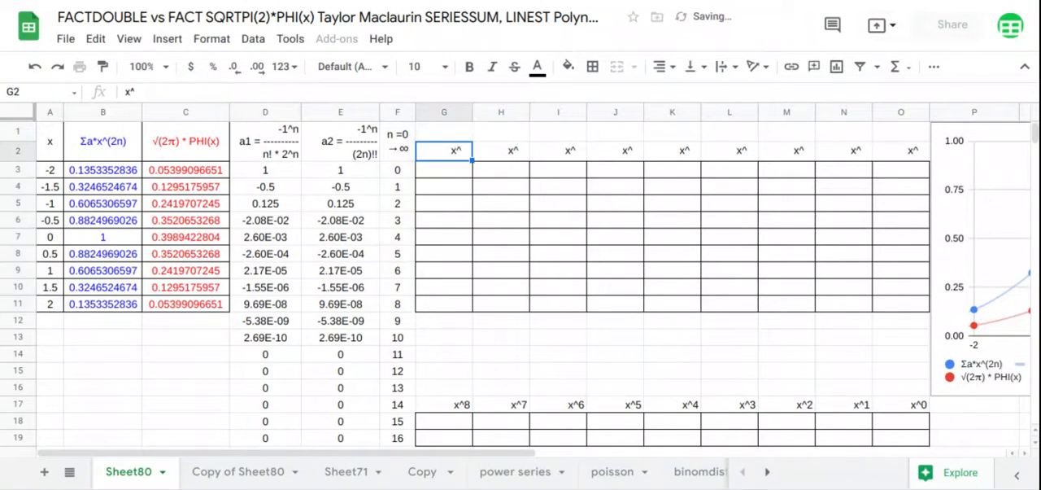
Fill the power table from G3 with an ARRAYFORMULA raising A3:A11 to the exponents in G1:O1.
{"action": "left_click", "coordinate": [456, 177]}
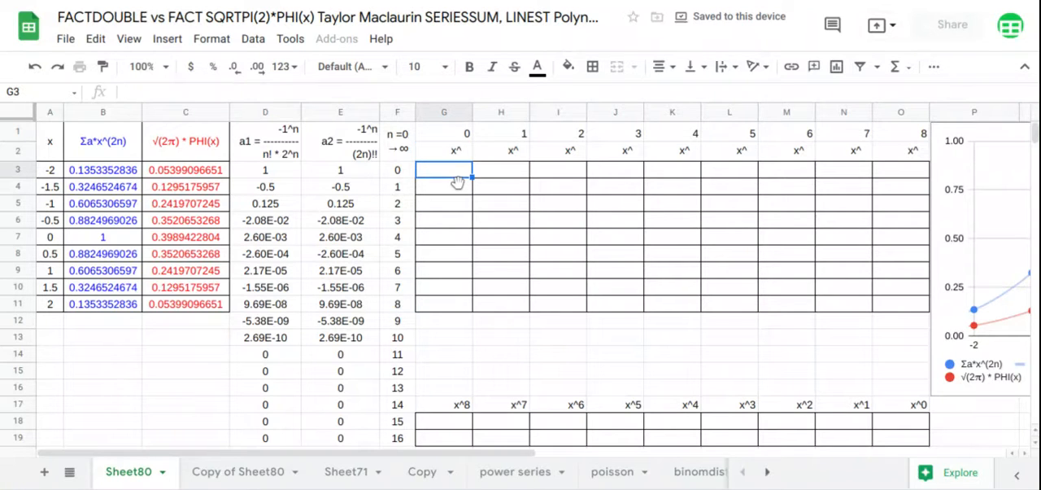
{"action": "type", "text": "=arr"}
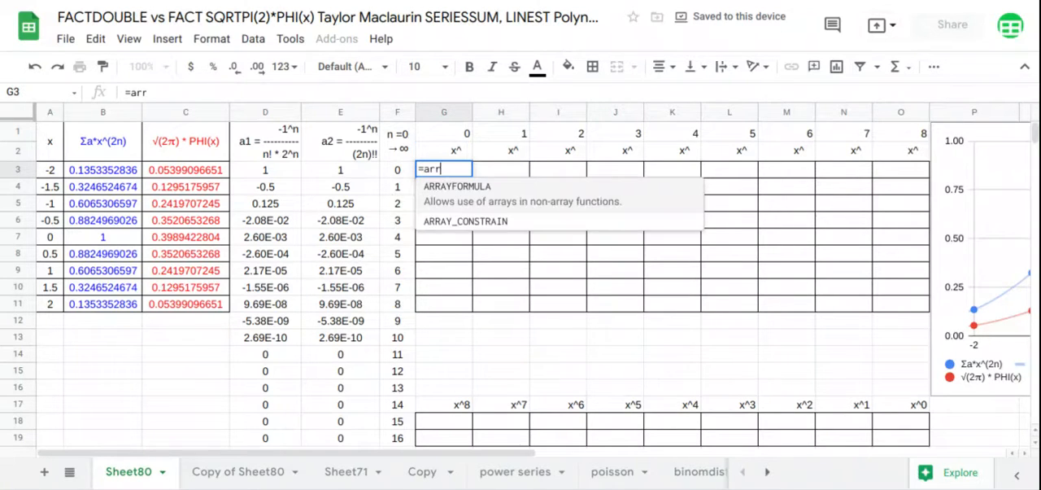
{"action": "key", "text": "Tab"}
{"action": "type", "text": "ar"}
{"action": "key", "text": "Tab"}
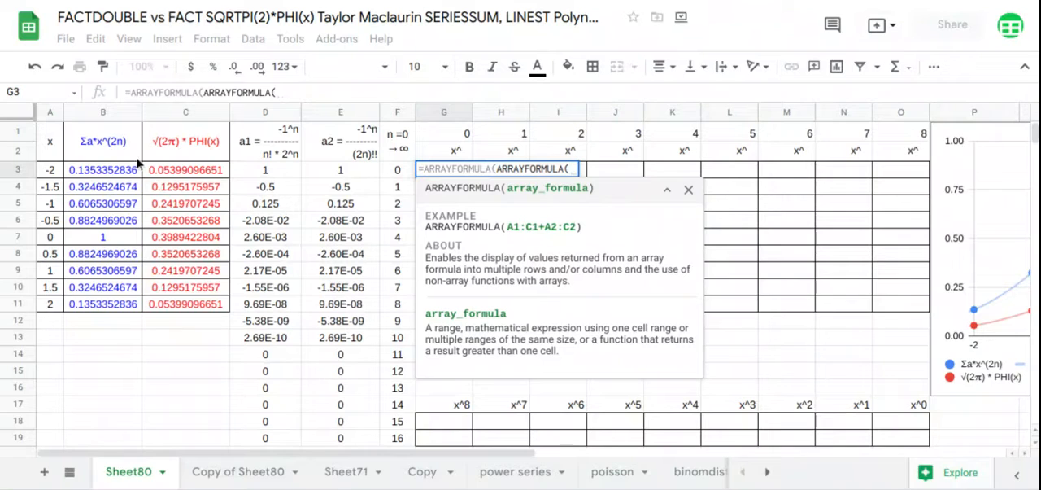
{"action": "left_click_drag", "start_coordinate": [53, 176], "coordinate": [54, 309]}
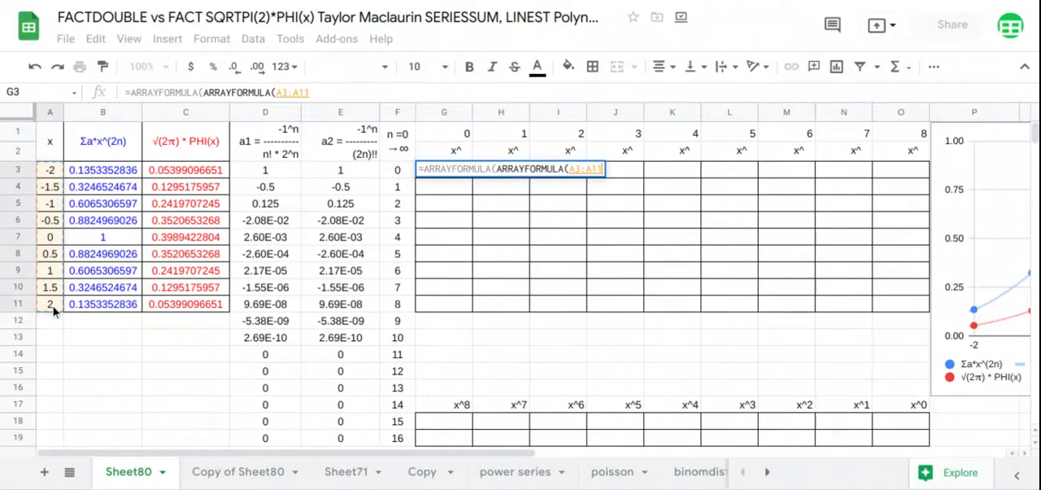
{"action": "type", "text": "^"}
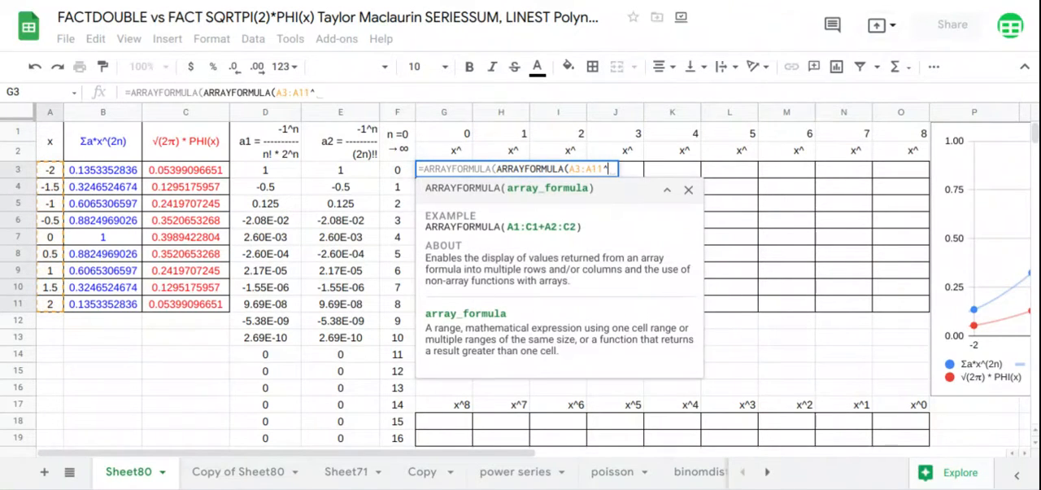
{"action": "left_click_drag", "start_coordinate": [457, 138], "coordinate": [901, 143]}
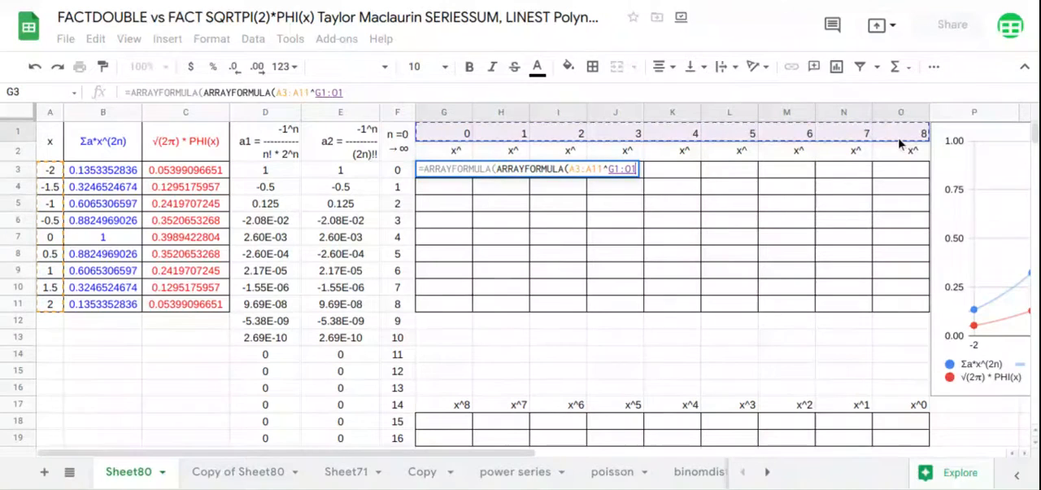
{"action": "key", "text": "Return"}
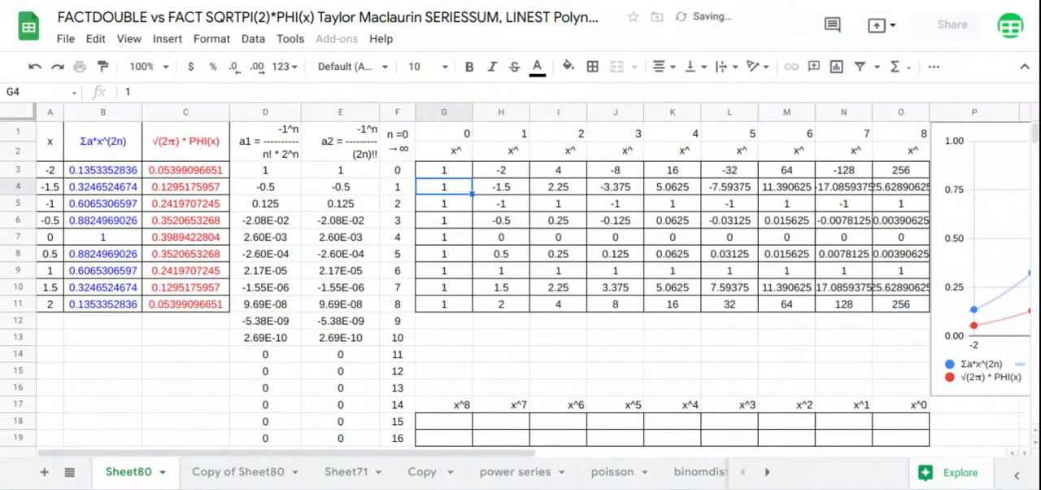
Calculate the degree-8 polynomial coefficients of the series-sum column in G18 with LINEST(B3:B11,H3:O11).
{"action": "left_click", "coordinate": [465, 422]}
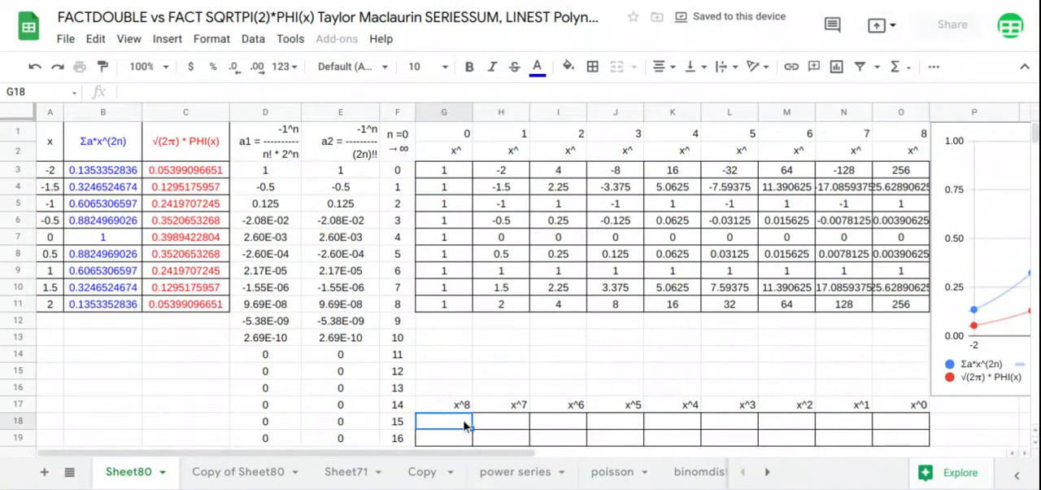
{"action": "type", "text": "="}
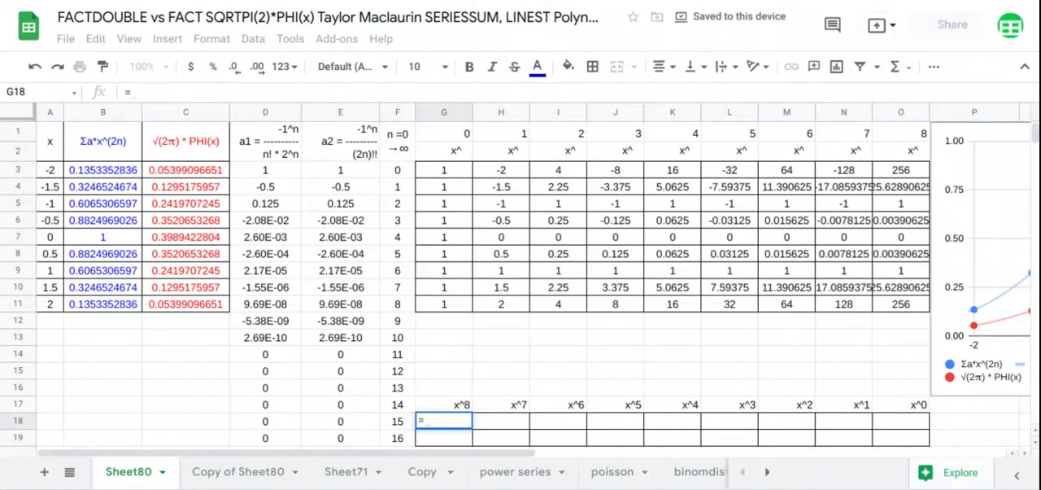
{"action": "type", "text": "LINEST("}
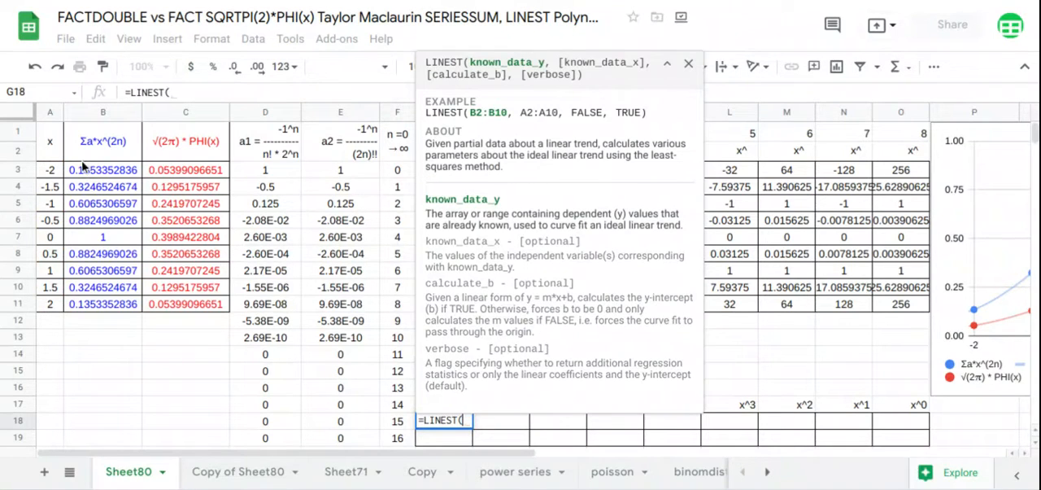
{"action": "left_click_drag", "start_coordinate": [96, 171], "coordinate": [104, 305]}
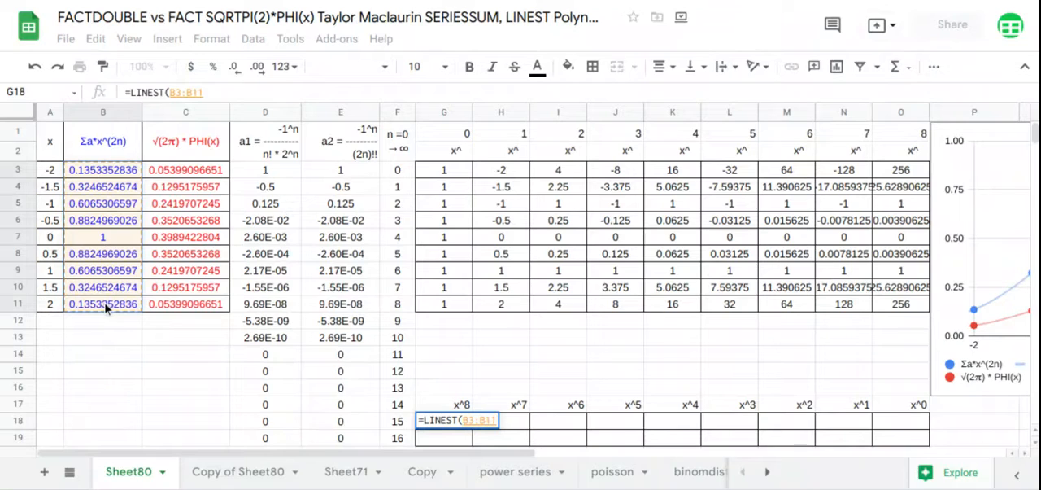
{"action": "type", "text": ","}
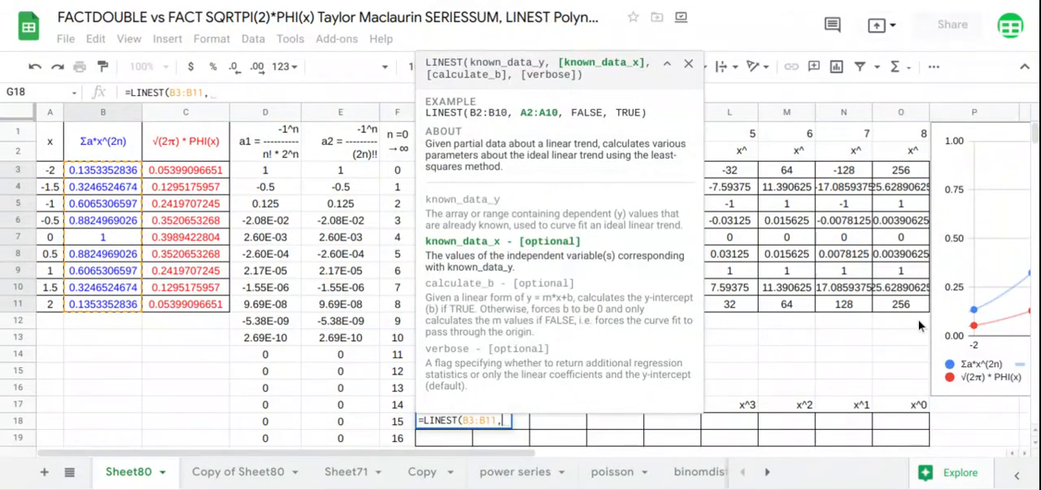
{"action": "left_click_drag", "start_coordinate": [901, 305], "coordinate": [518, 180]}
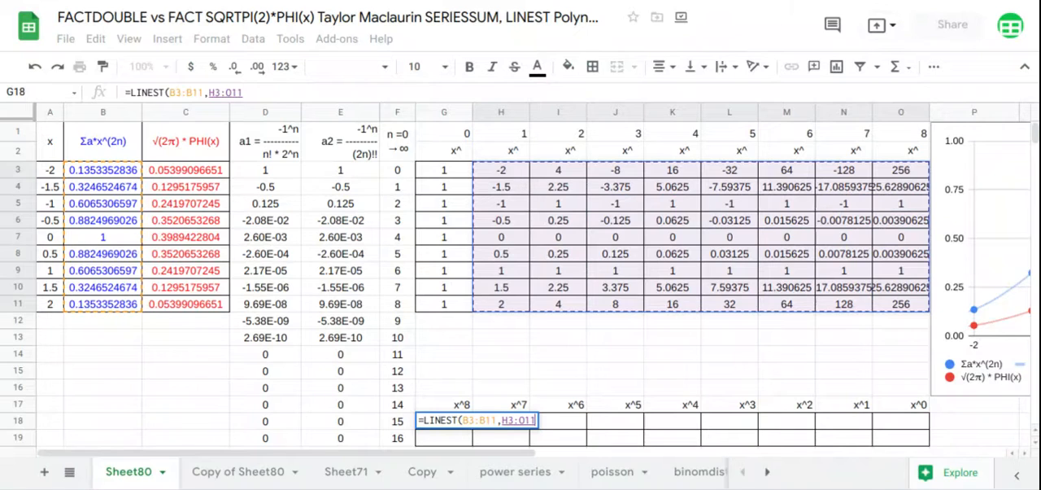
{"action": "key", "text": "Return"}
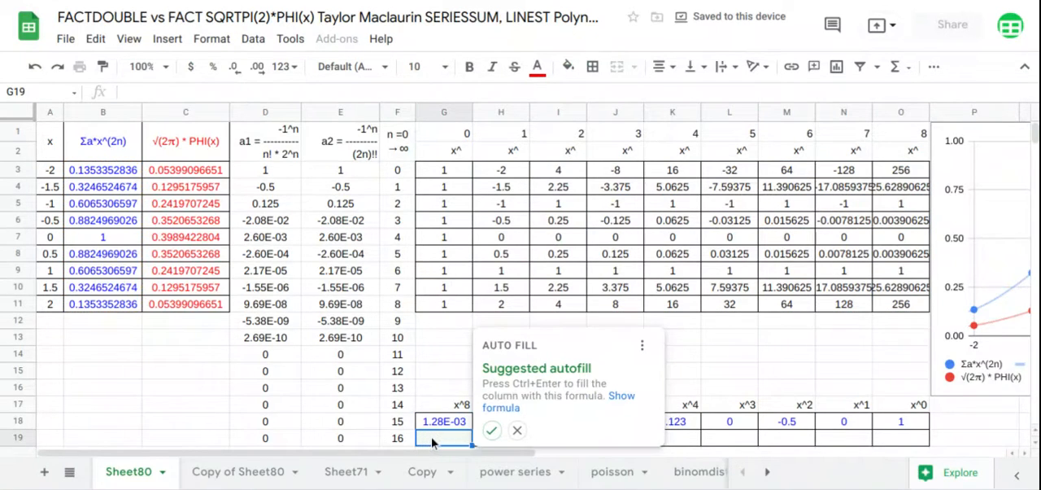
Calculate the degree-8 polynomial coefficients of the PHI column in G19 with LINEST(C3:C11,H3:O11).
{"action": "type", "text": "="}
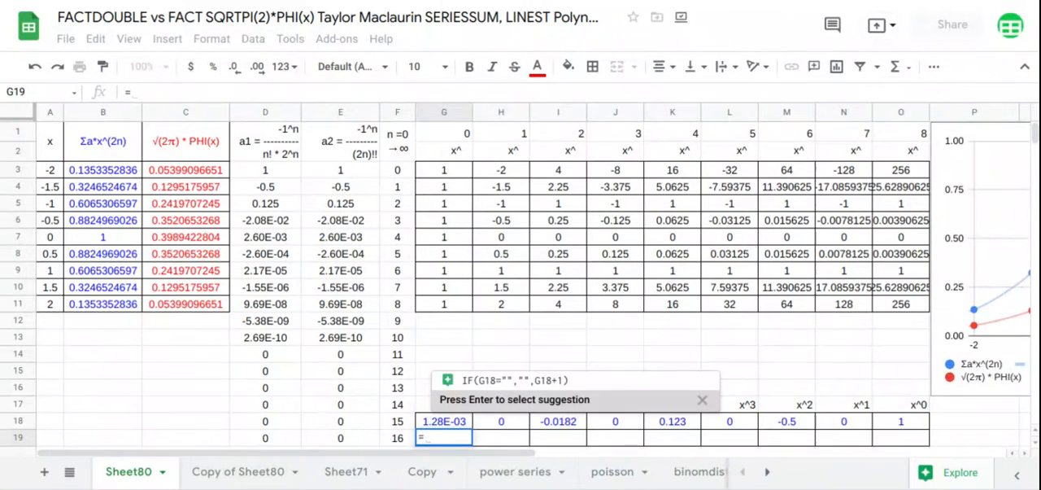
{"action": "type", "text": "LINEST("}
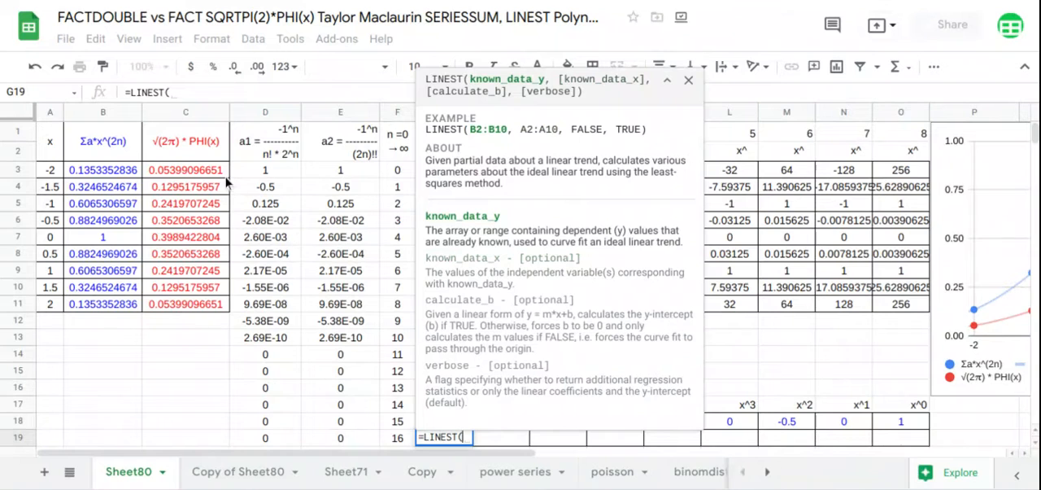
{"action": "left_click_drag", "start_coordinate": [225, 172], "coordinate": [215, 313]}
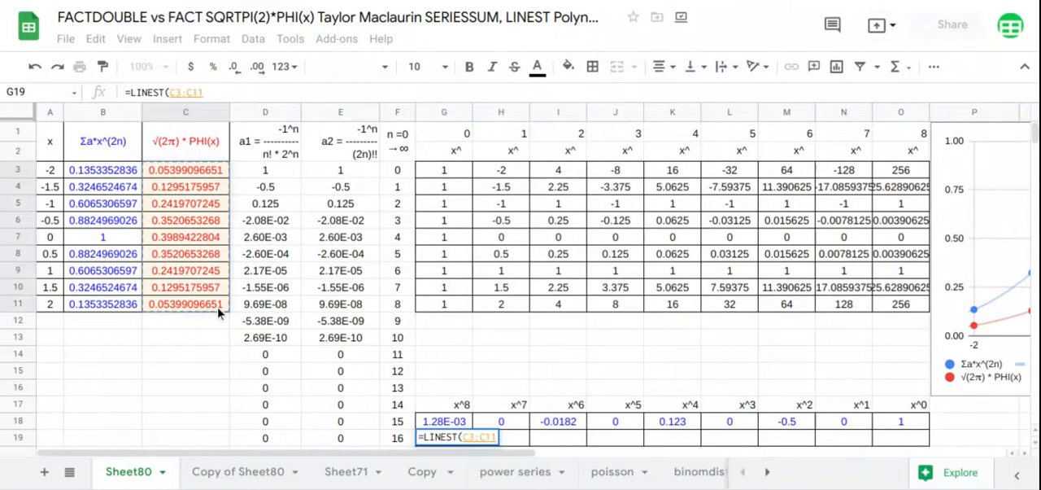
{"action": "type", "text": ","}
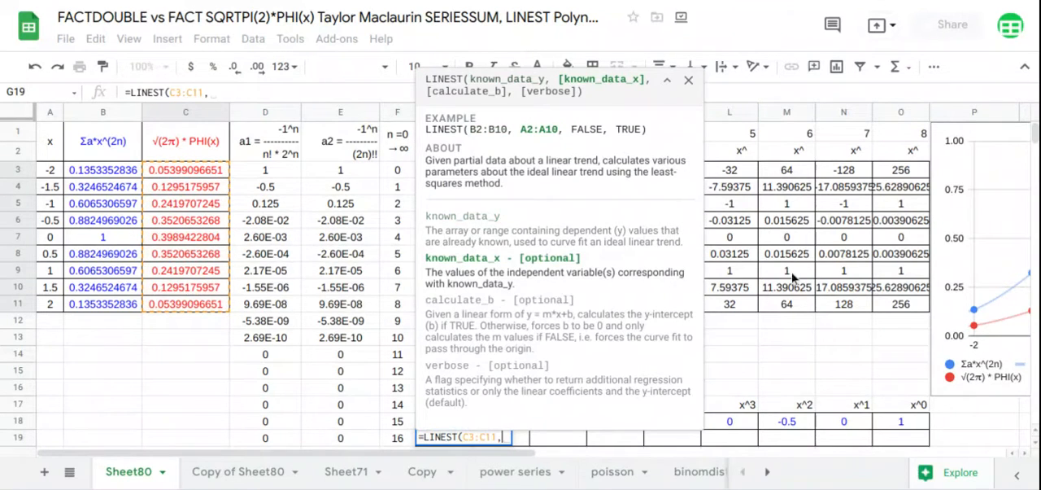
{"action": "left_click_drag", "start_coordinate": [901, 316], "coordinate": [500, 177]}
{"action": "key", "text": "Return"}
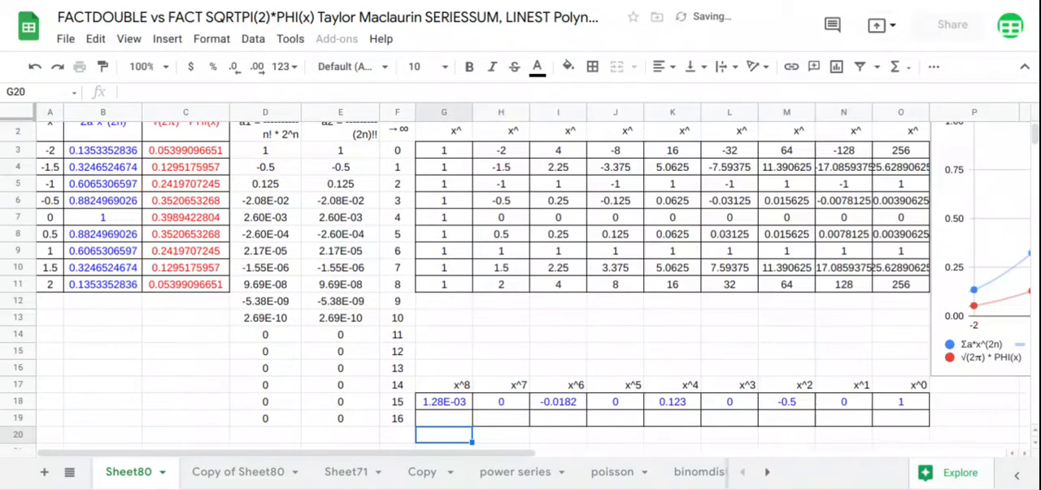
Move the chart over the power table, directly above the LINEST coefficient rows.
{"action": "left_click", "coordinate": [937, 220]}
{"action": "left_click_drag", "start_coordinate": [937, 217], "coordinate": [430, 185]}
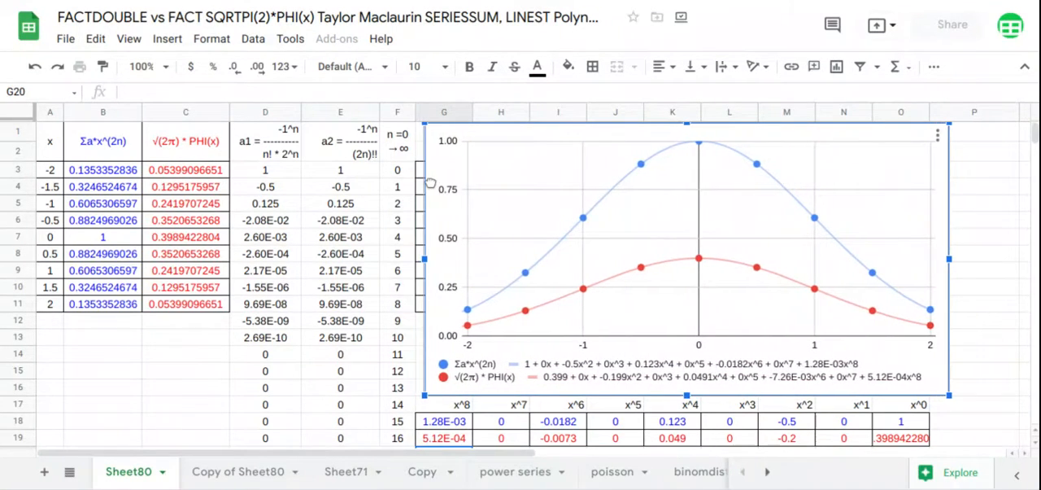
Try to multiply PHI(A3:A11) in the C3 array formula by a leading factor entered as sqrp.
{"action": "left_click", "coordinate": [187, 175]}
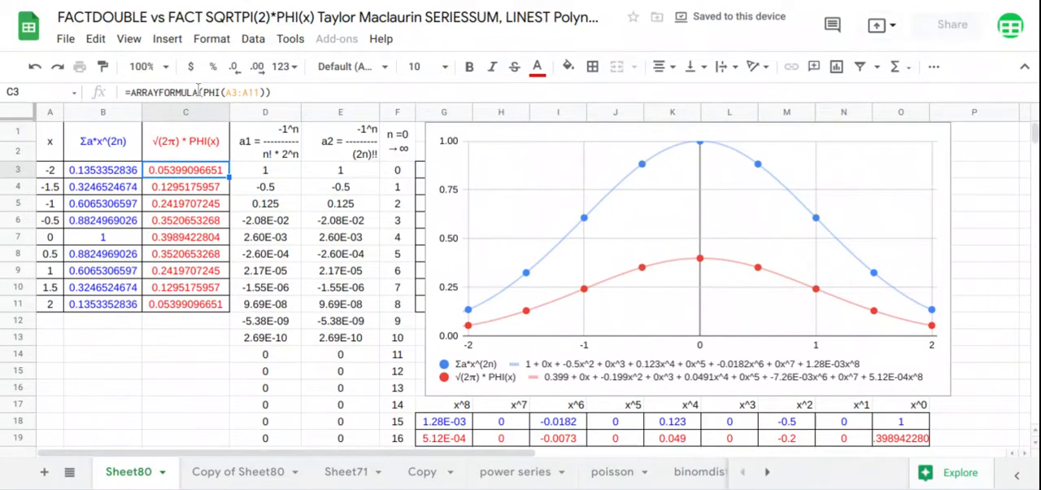
{"action": "left_click", "coordinate": [202, 92]}
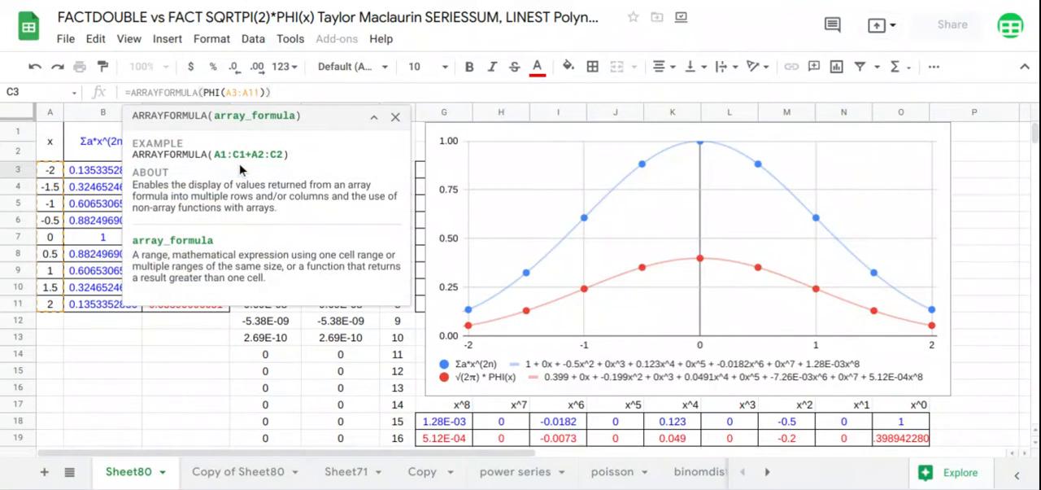
{"action": "type", "text": "*"}
{"action": "key", "text": "Left"}
{"action": "type", "text": "sqr"}
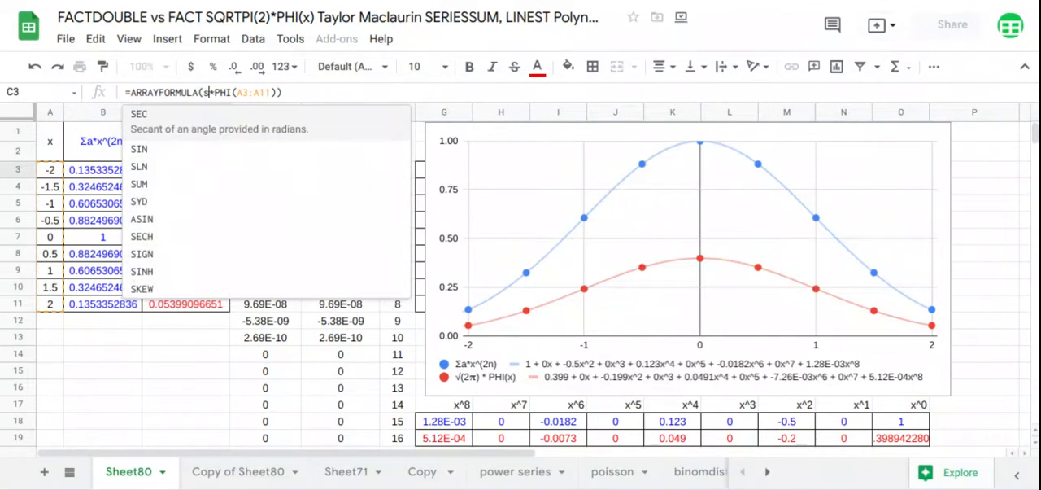
{"action": "type", "text": "p"}
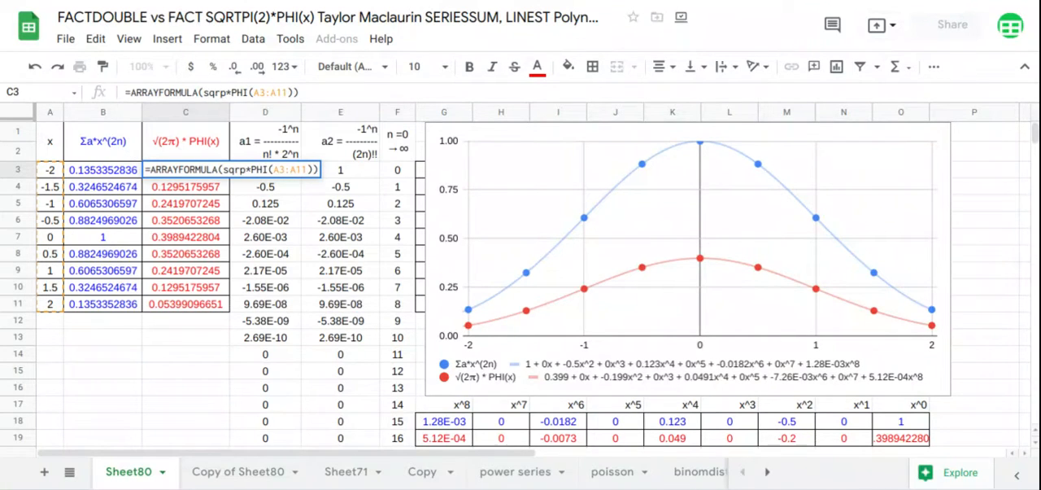
{"action": "key", "text": "Return"}
Correct the C3 array formula so that SQRTPI(2) multiplies PHI(A3:A11).
{"action": "left_click", "coordinate": [201, 170]}
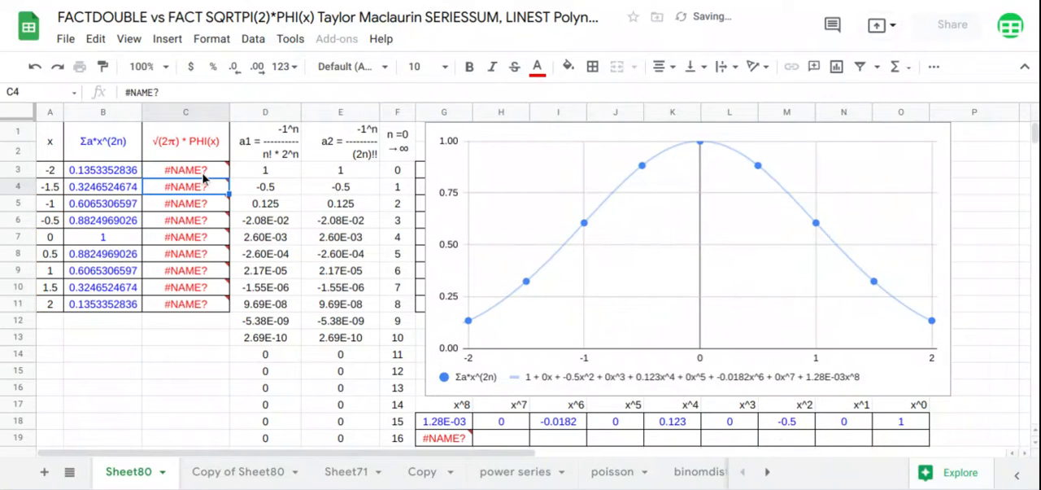
{"action": "left_click", "coordinate": [225, 92]}
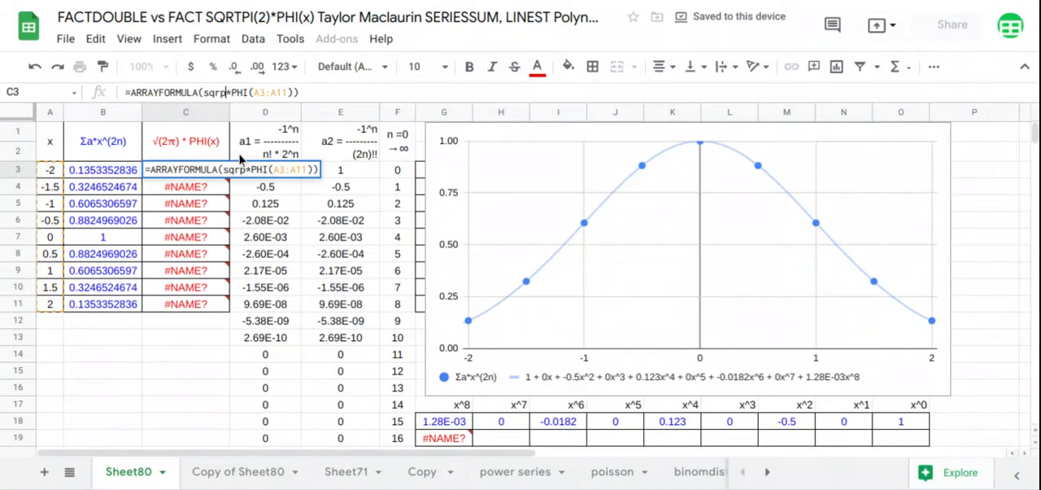
{"action": "type", "text": "i"}
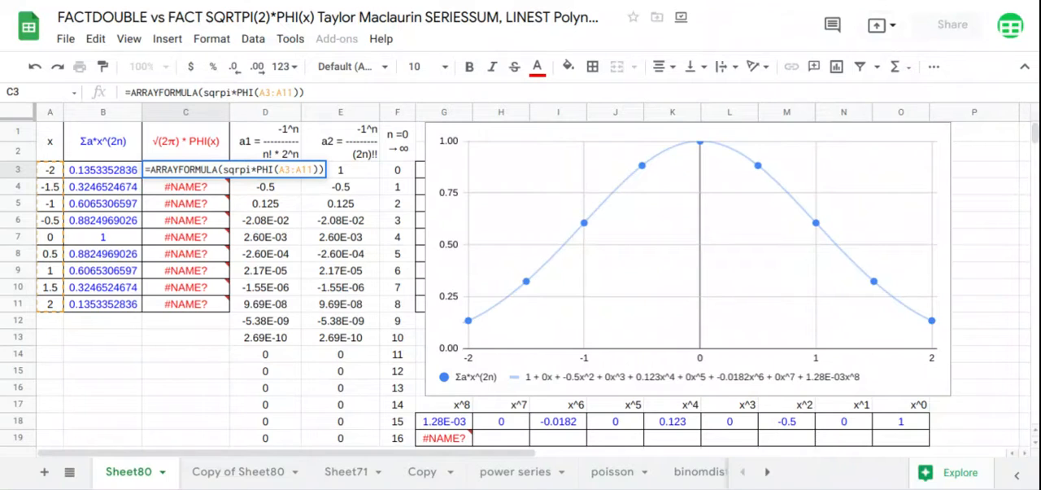
{"action": "key", "text": "BackSpace"}
{"action": "key", "text": "BackSpace"}
{"action": "key", "text": "BackSpace"}
{"action": "key", "text": "BackSpace"}
{"action": "key", "text": "BackSpace"}
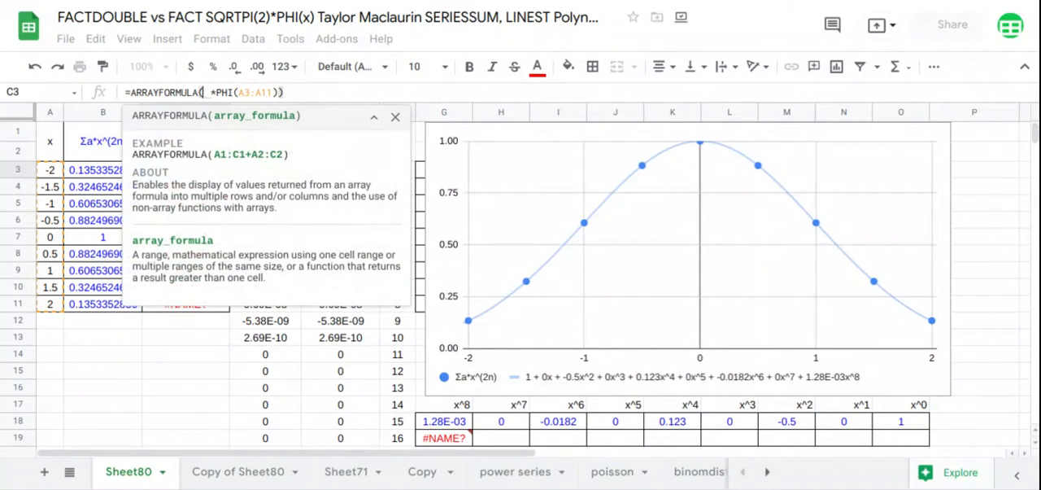
{"action": "type", "text": "sqr"}
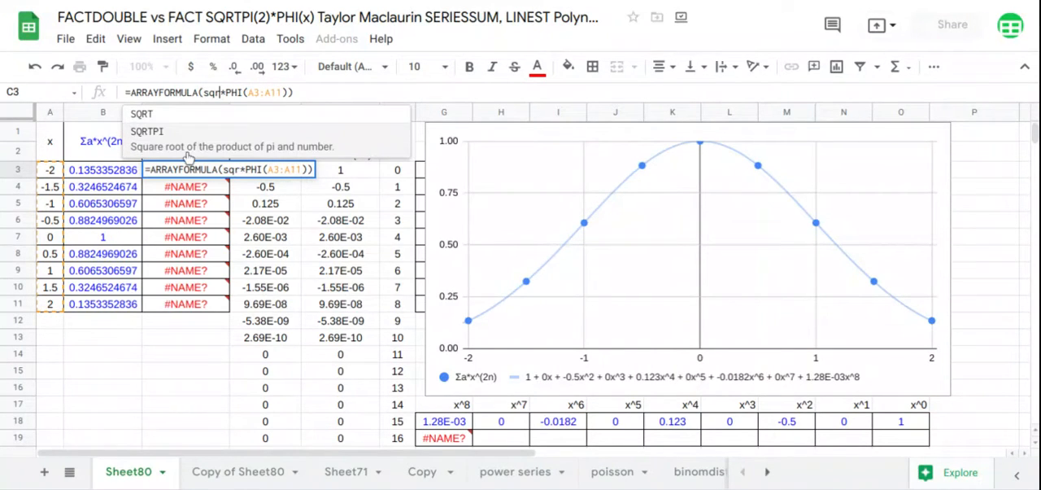
{"action": "left_click", "coordinate": [186, 157]}
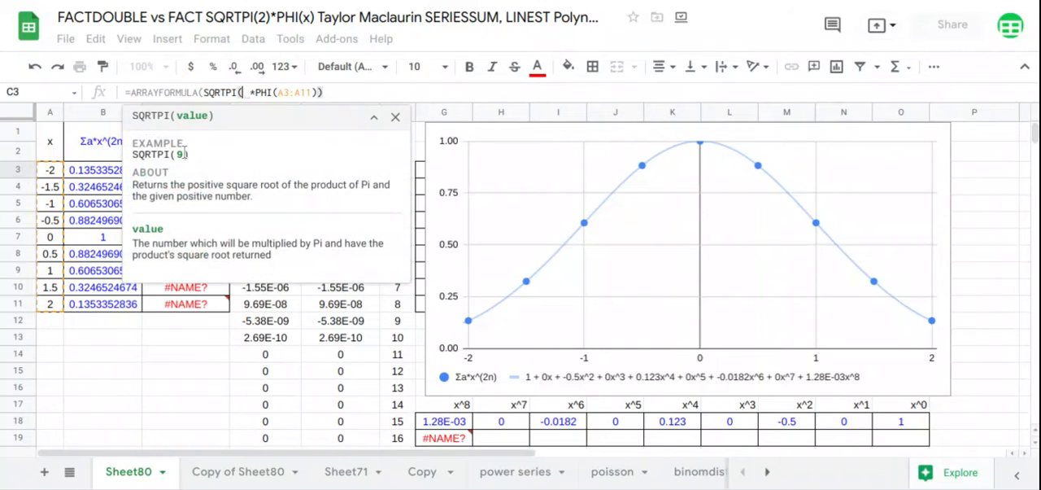
{"action": "type", "text": "2)"}
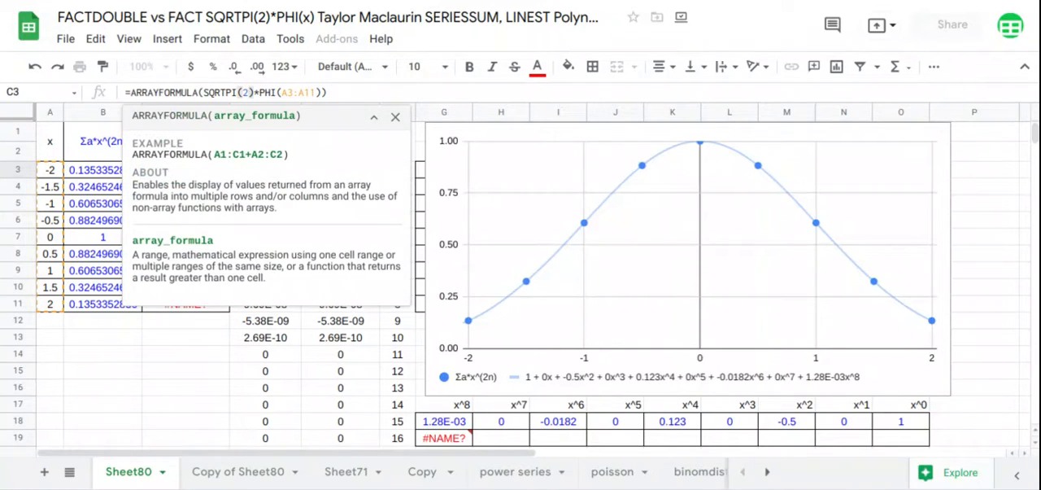
{"action": "key", "text": "Return"}
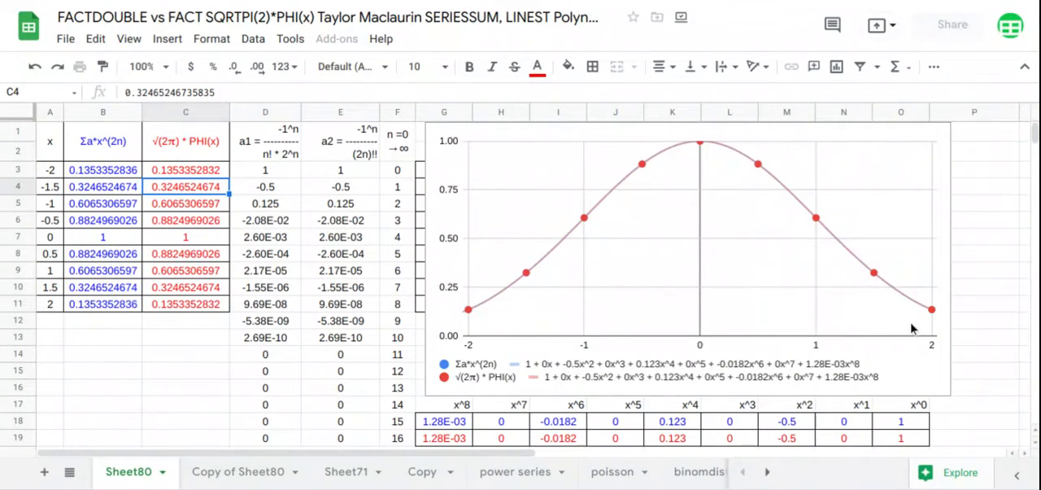
Compare the two LINEST coefficients for each power from x^0 to x^8 with the chart's trendline equations.
{"action": "left_click", "coordinate": [427, 317]}
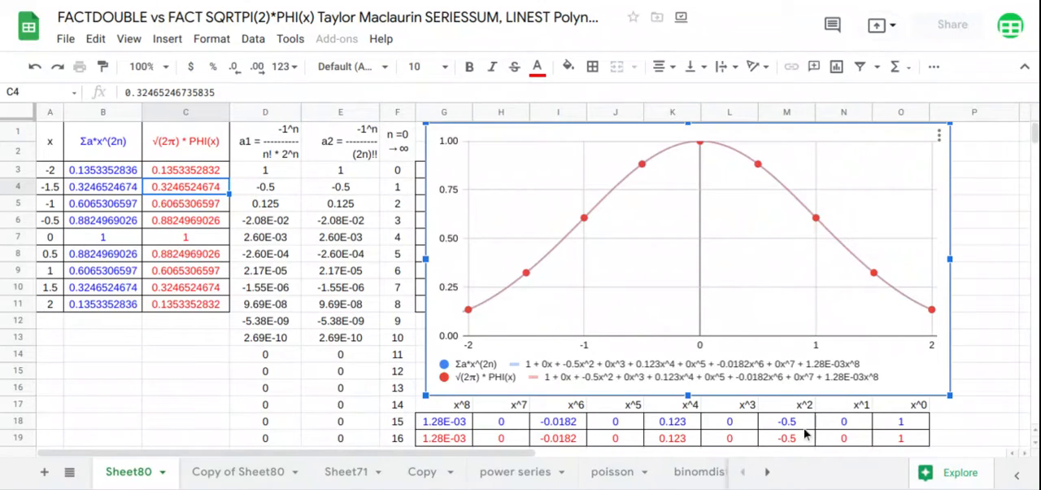
{"action": "left_click_drag", "start_coordinate": [898, 442], "coordinate": [900, 409]}
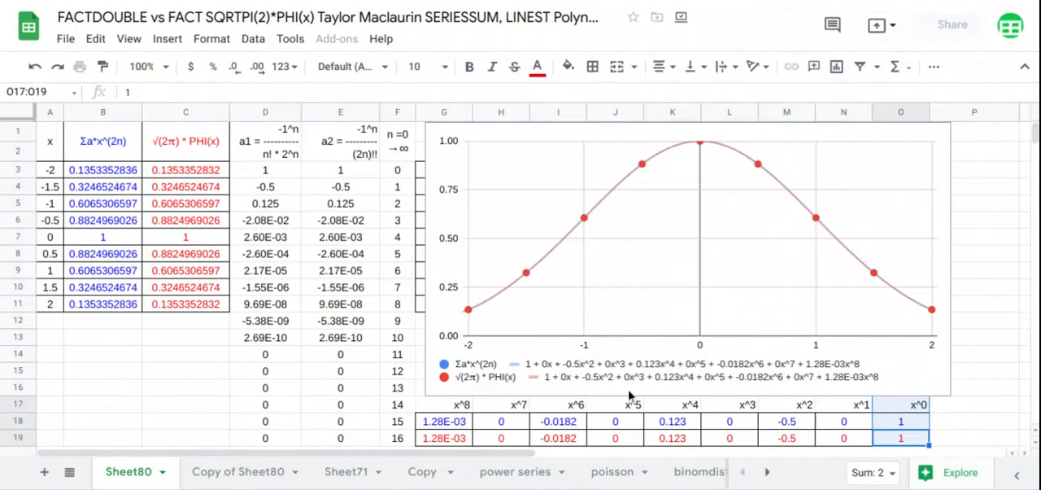
{"action": "left_click_drag", "start_coordinate": [845, 446], "coordinate": [849, 413]}
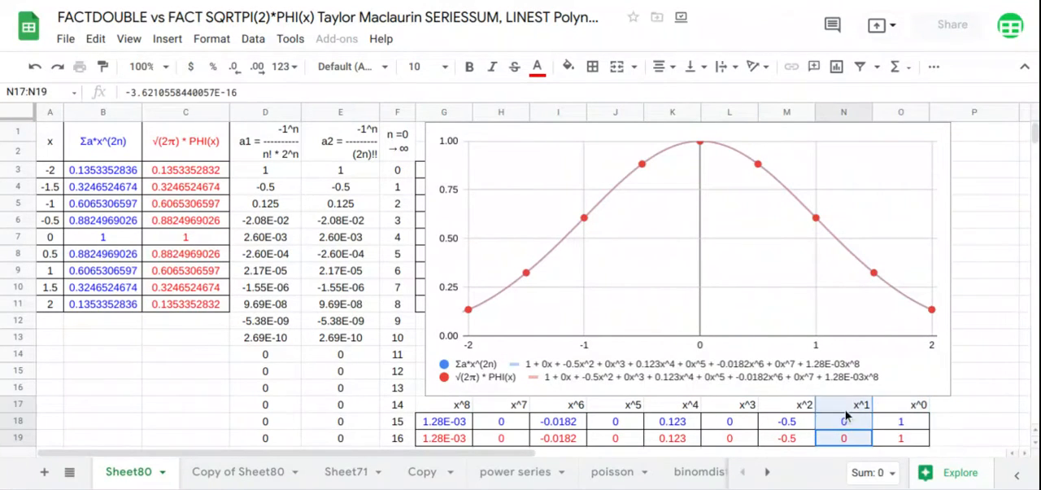
{"action": "left_click_drag", "start_coordinate": [785, 446], "coordinate": [789, 416]}
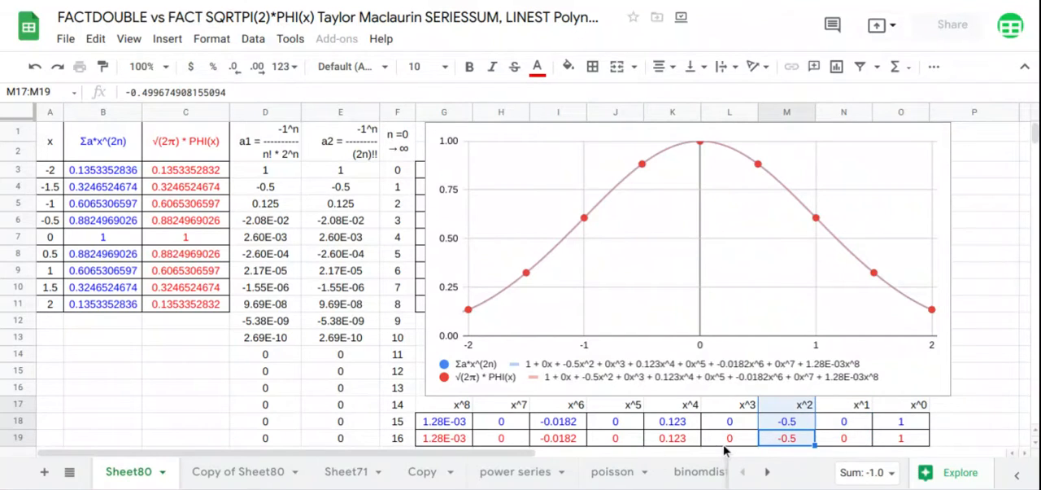
{"action": "left_click_drag", "start_coordinate": [728, 441], "coordinate": [732, 400]}
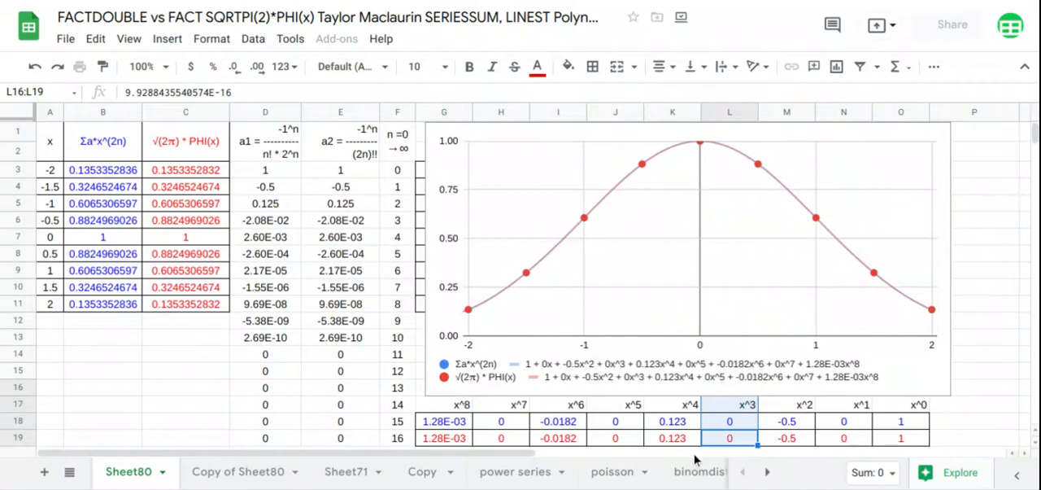
{"action": "left_click_drag", "start_coordinate": [687, 444], "coordinate": [686, 413]}
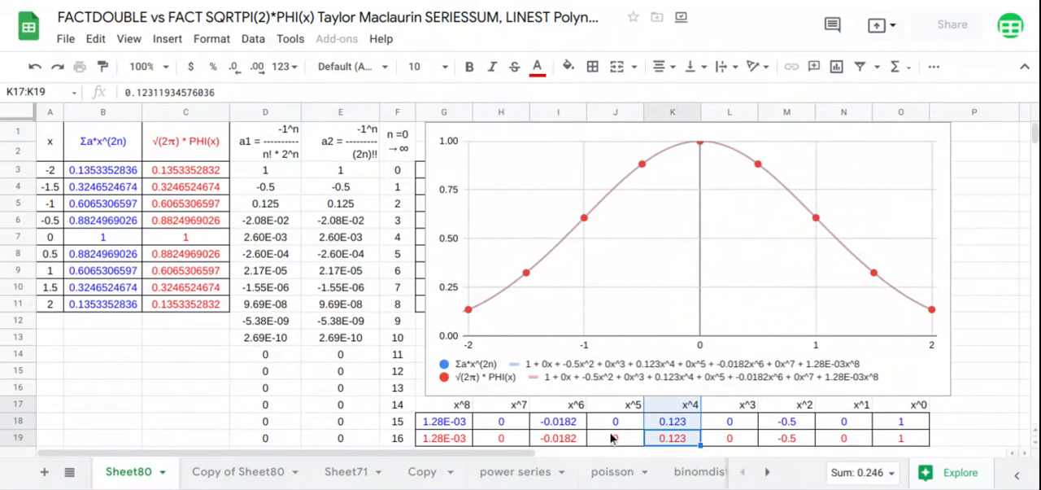
{"action": "left_click_drag", "start_coordinate": [612, 439], "coordinate": [613, 412]}
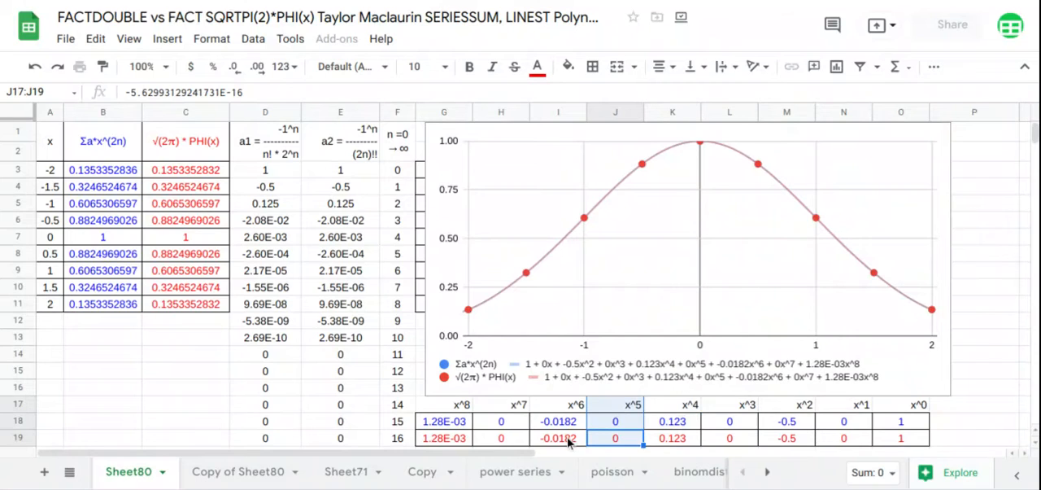
{"action": "left_click_drag", "start_coordinate": [571, 443], "coordinate": [570, 407]}
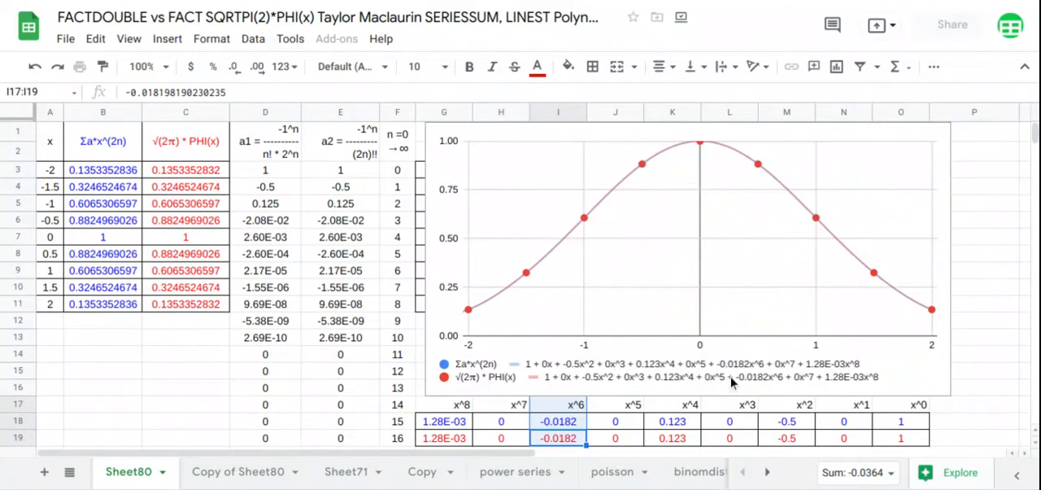
{"action": "left_click_drag", "start_coordinate": [517, 446], "coordinate": [517, 400]}
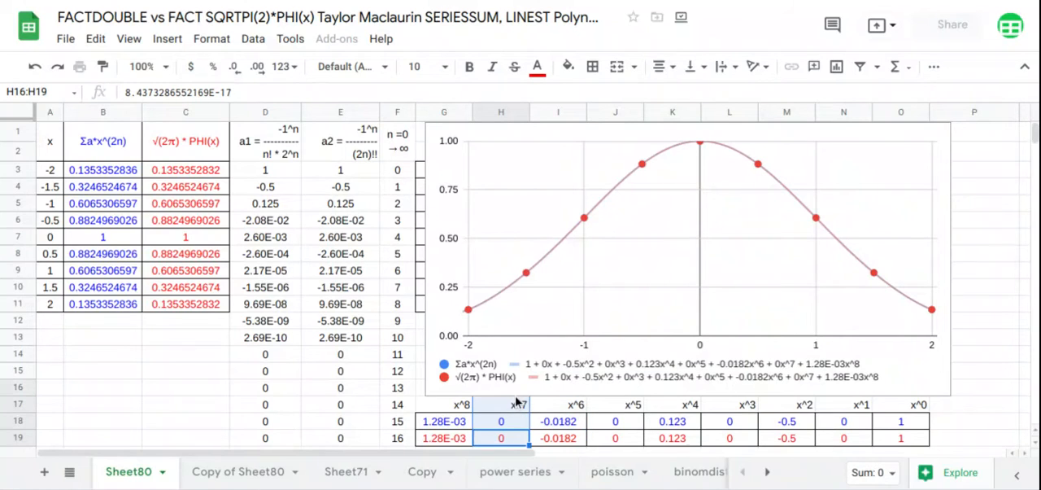
{"action": "left_click_drag", "start_coordinate": [466, 448], "coordinate": [460, 406]}
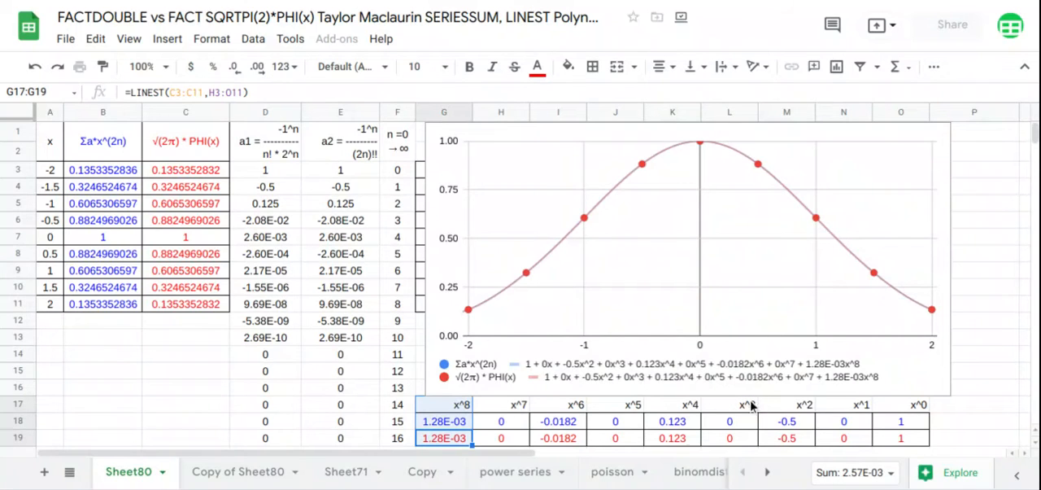
Switch the SERIESSUM coefficients in B3 to the a1 range D3:D19, and compare both LINEST rows and both function columns.
{"action": "left_click", "coordinate": [106, 173]}
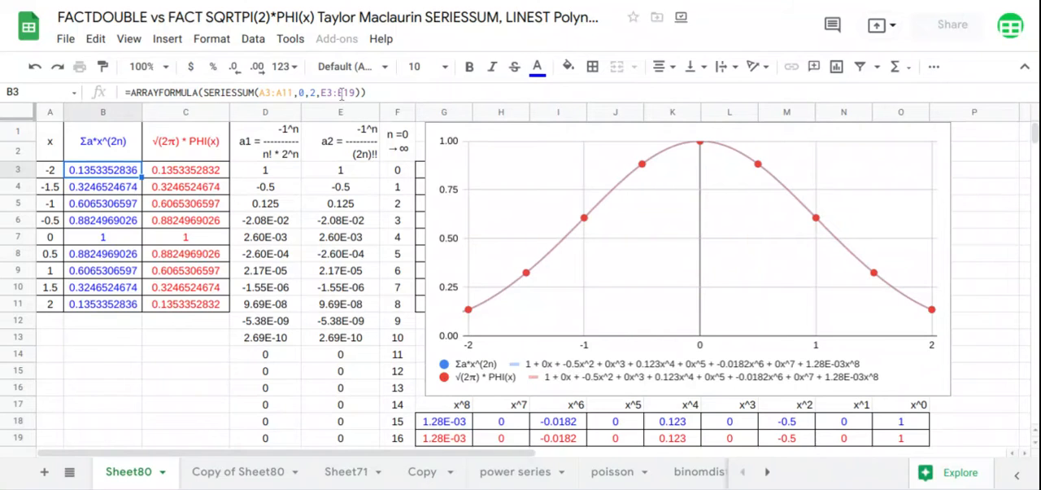
{"action": "left_click", "coordinate": [343, 92]}
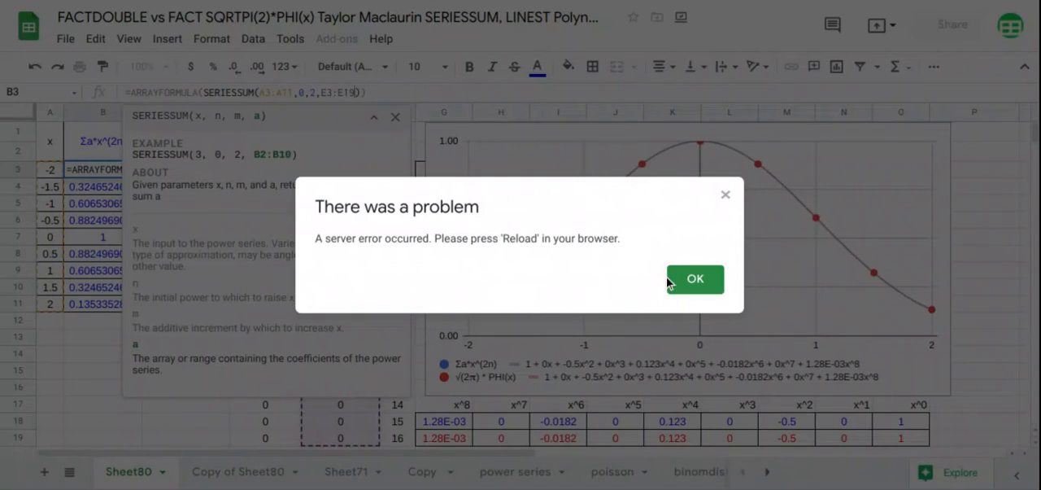
{"action": "left_click", "coordinate": [693, 279]}
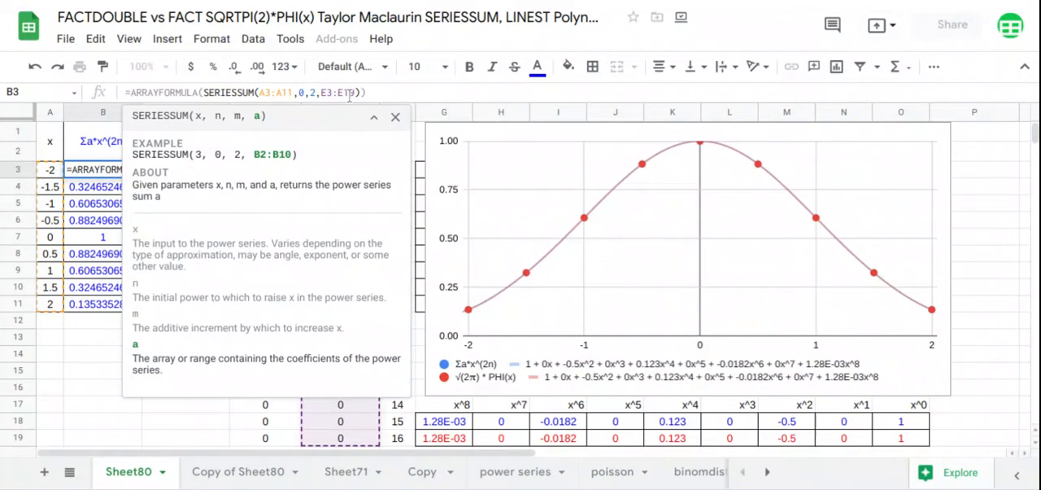
{"action": "key", "text": "BackSpace"}
{"action": "key", "text": "BackSpace"}
{"action": "key", "text": "BackSpace"}
{"action": "key", "text": "BackSpace"}
{"action": "key", "text": "BackSpace"}
{"action": "key", "text": "BackSpace"}
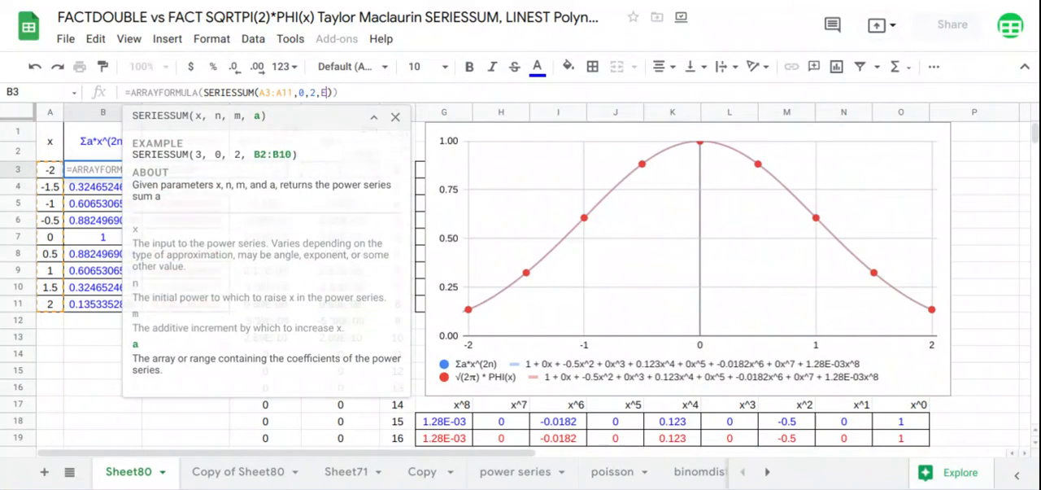
{"action": "left_click", "coordinate": [374, 116]}
{"action": "left_click_drag", "start_coordinate": [277, 435], "coordinate": [279, 180]}
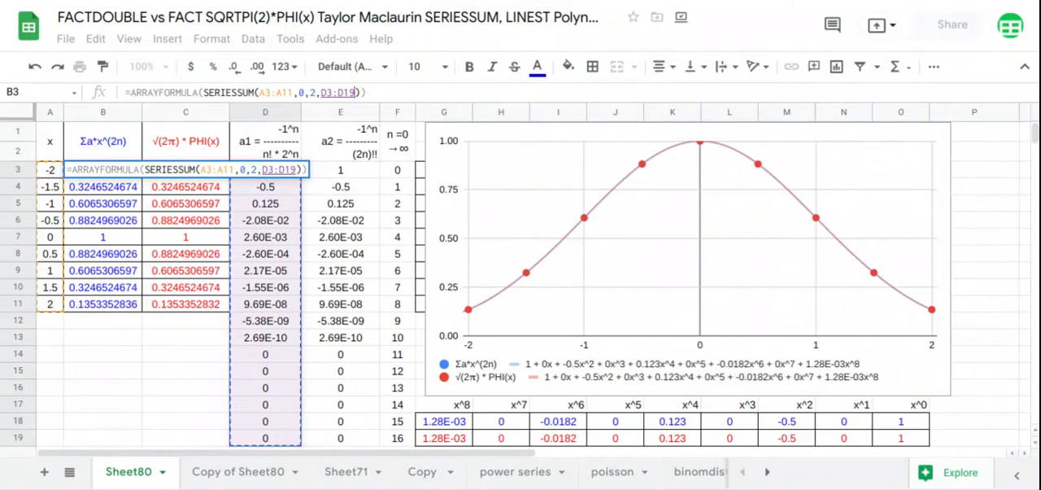
{"action": "key", "text": "Return"}
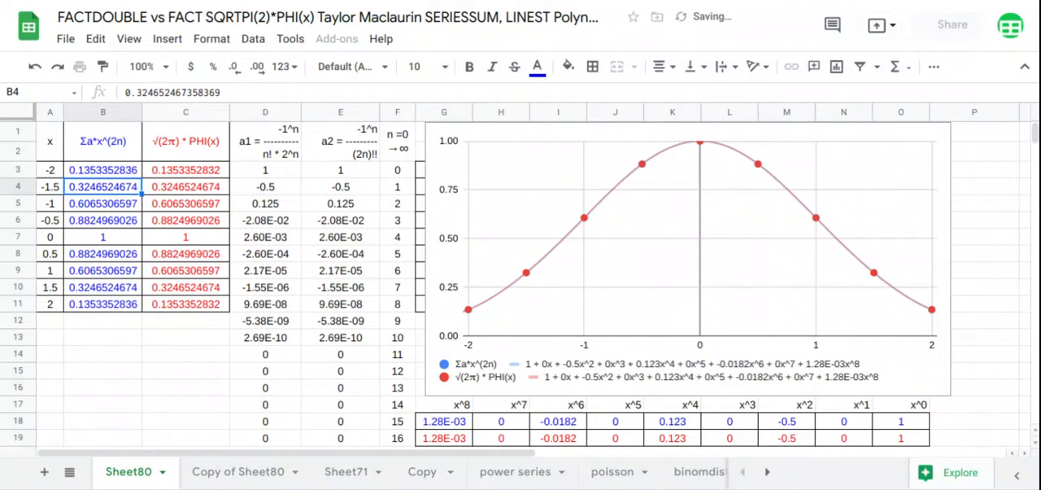
{"action": "left_click_drag", "start_coordinate": [894, 438], "coordinate": [431, 432]}
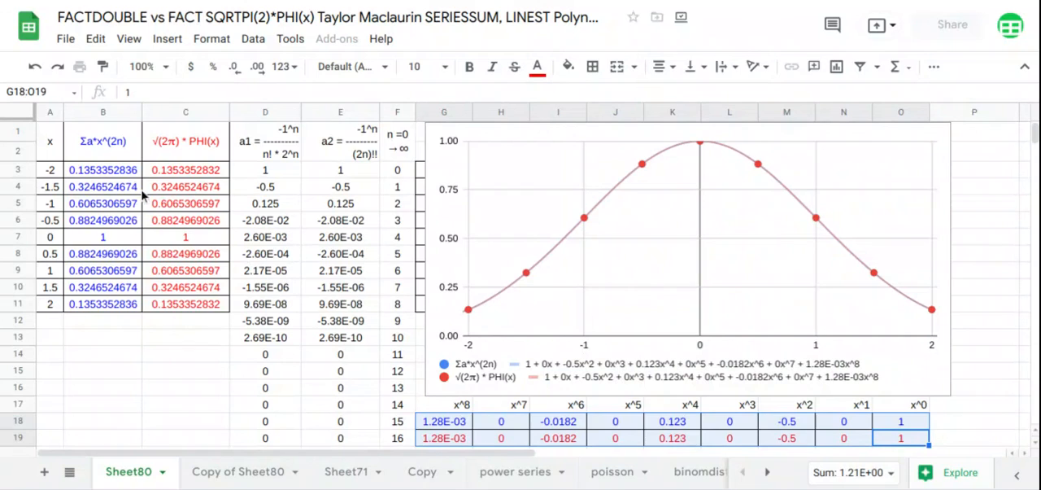
{"action": "left_click_drag", "start_coordinate": [117, 156], "coordinate": [201, 305]}
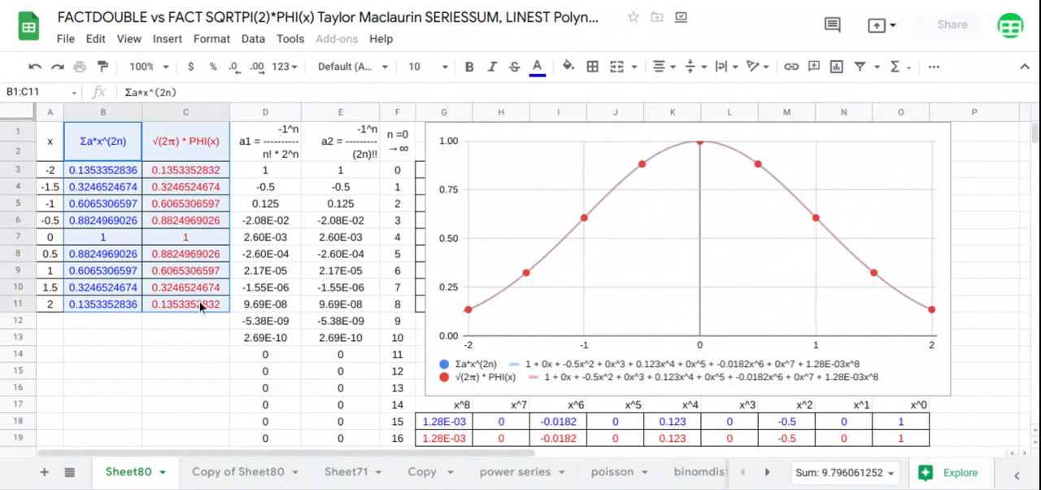